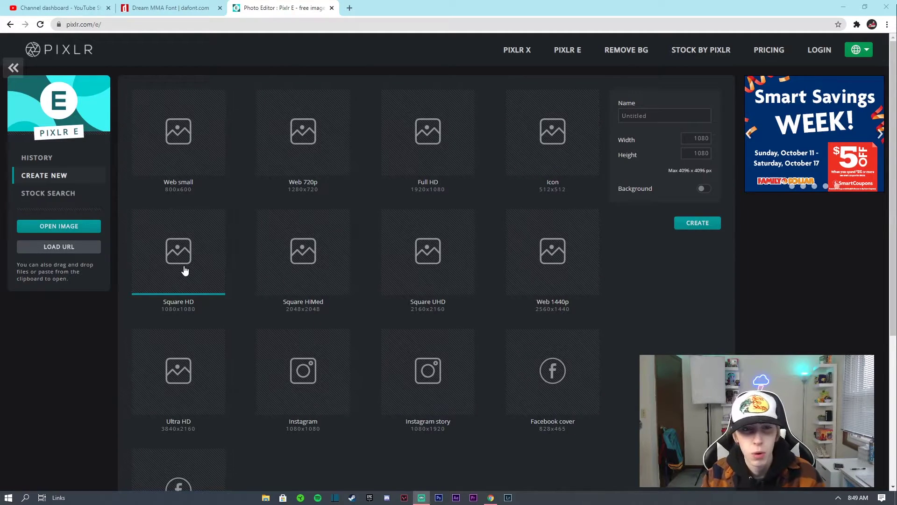
Create the blank transparent 1080 × 1080 canvas, check the Dream MMA font page, and return to the editor
click(701, 224)
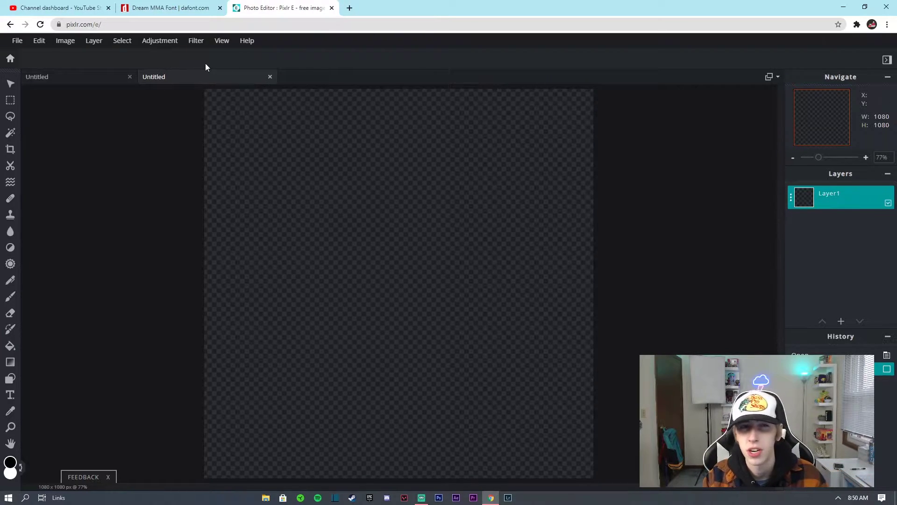
click(172, 5)
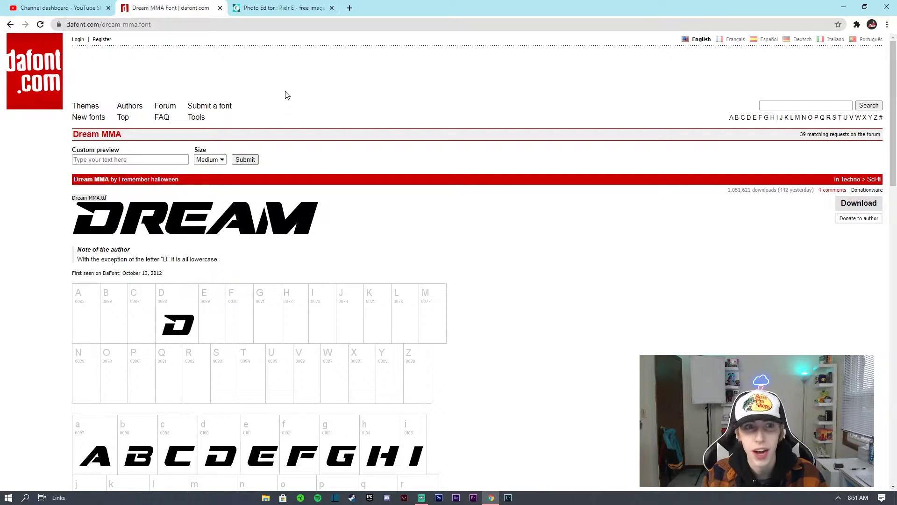
click(285, 8)
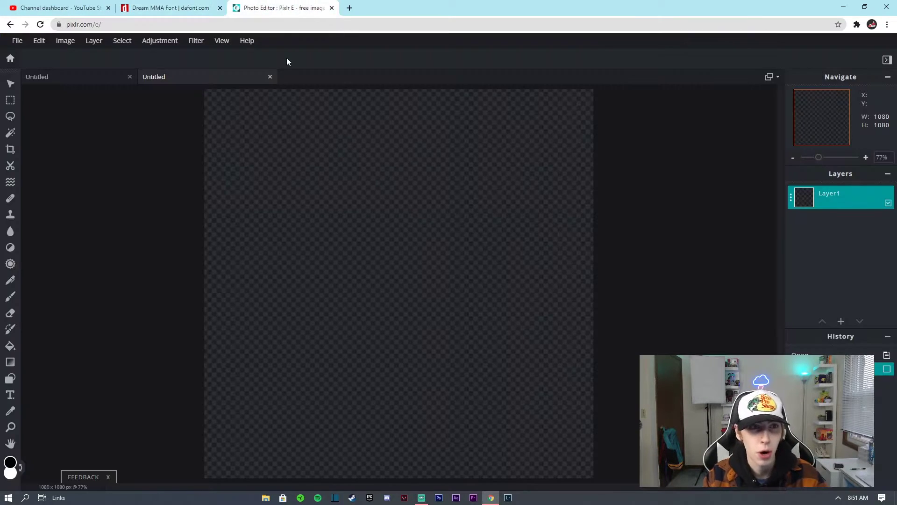
Add a placeholder text layer and set its font to Dream MMA
click(10, 395)
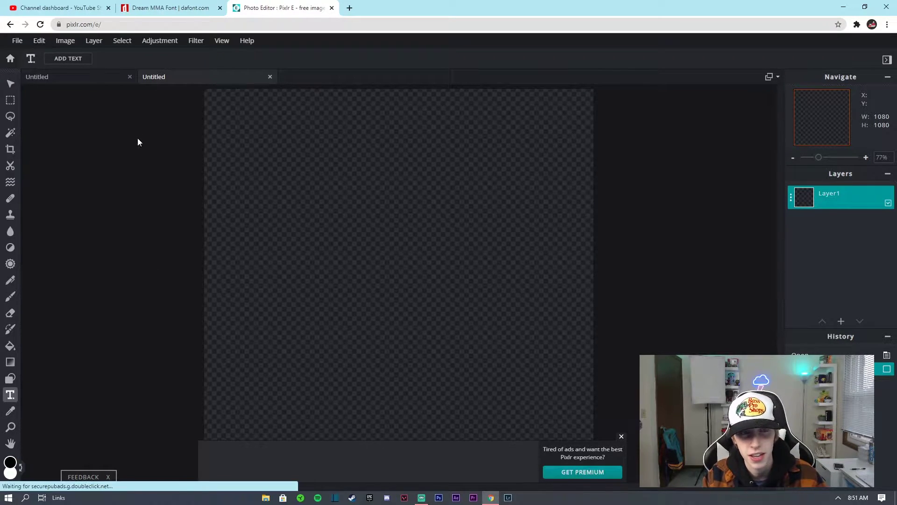
click(69, 59)
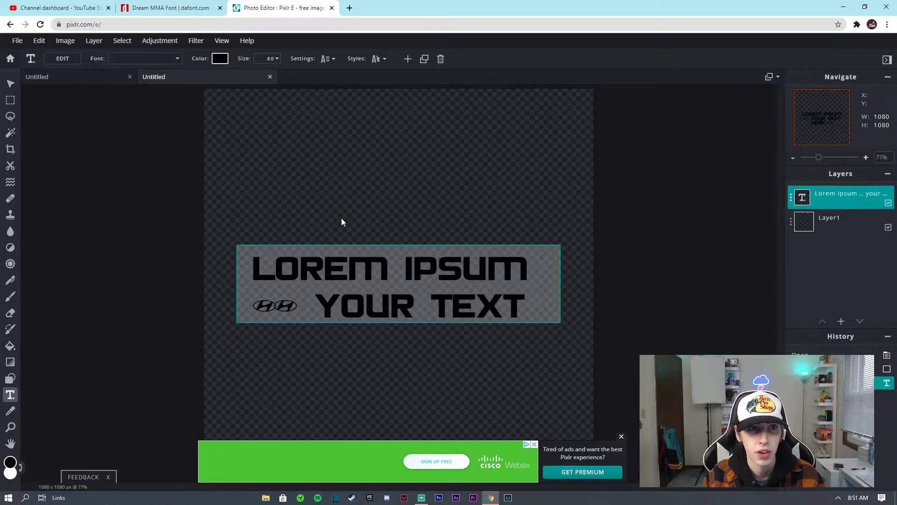
click(163, 83)
click(160, 59)
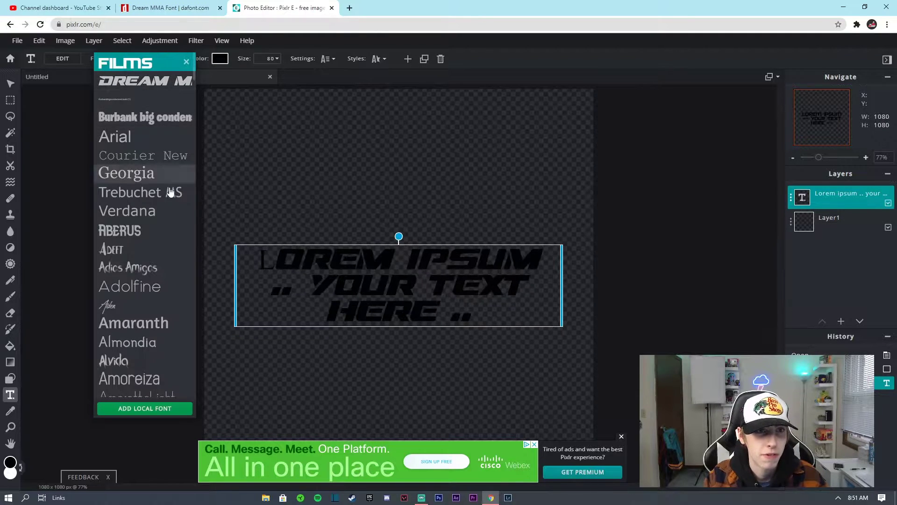
click(136, 80)
Delete the placeholder and test letters so the Dream MMA text box is empty
double_click(462, 303)
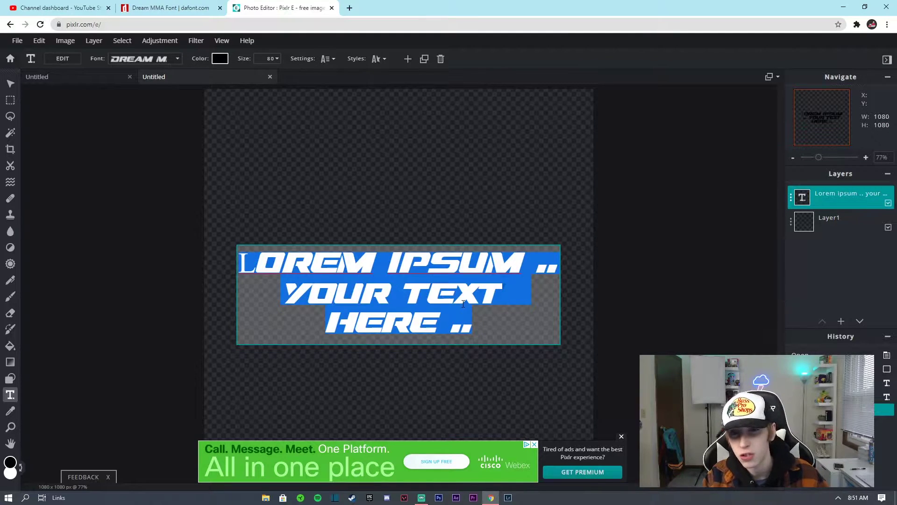
text(jhksahdflhjas)
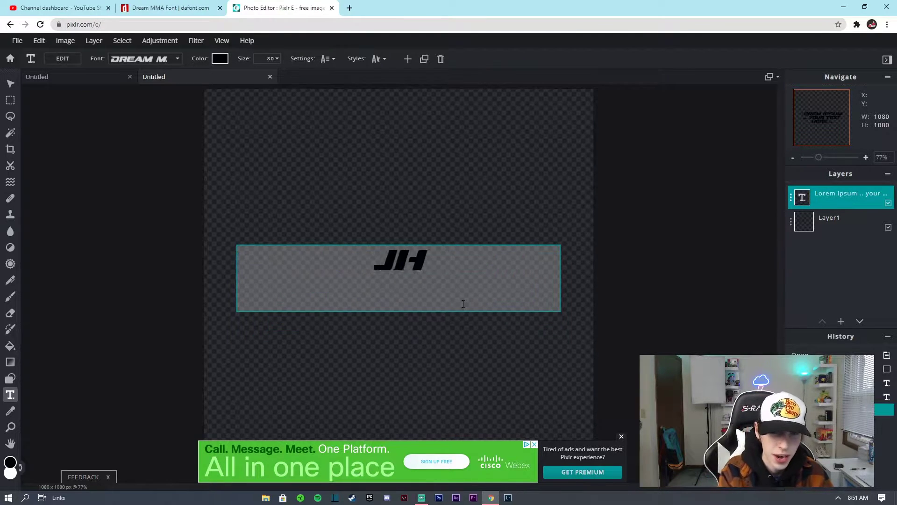
key(BackSpace)
key(BackSpace)
key(BackSpace)
key(BackSpace)
key(BackSpace)
key(BackSpace)
key(BackSpace)
key(BackSpace)
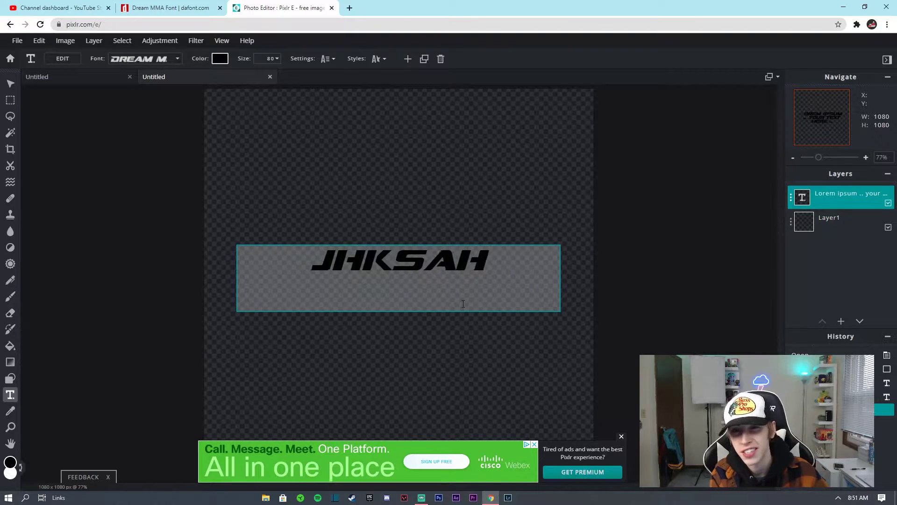
key(BackSpace)
key(BackSpace)
key(BackSpace)
key(BackSpace)
key(BackSpace)
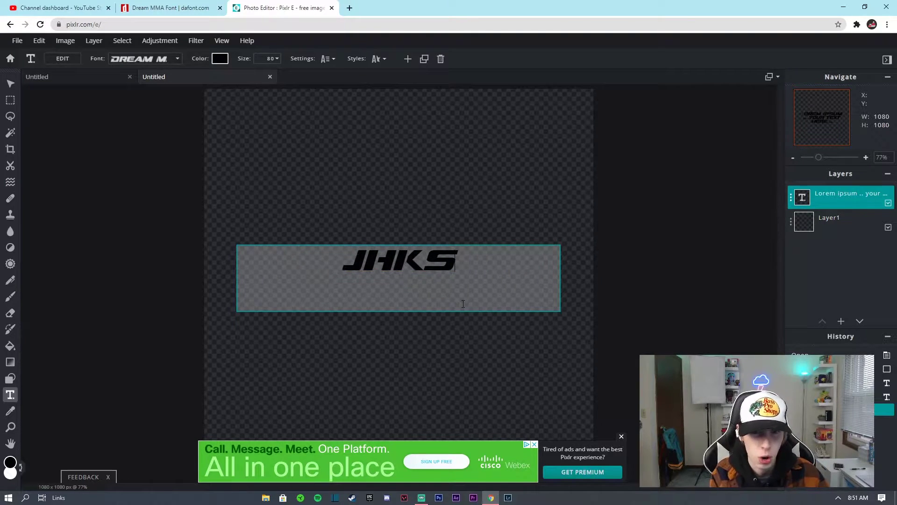
text(HKJAHFGAJF)
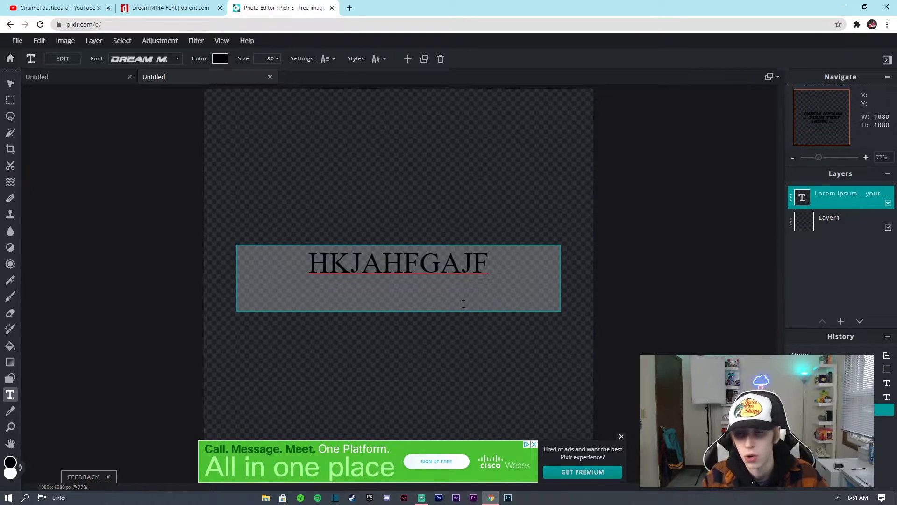
key(BackSpace)
key(BackSpace)
key(BackSpace)
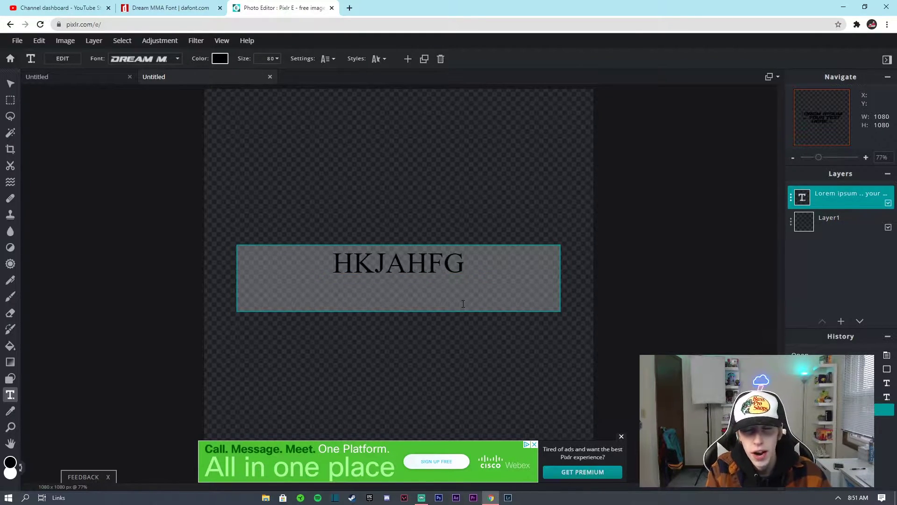
key(BackSpace)
key(BackSpace)
key(BackSpace)
key(BackSpace)
key(BackSpace)
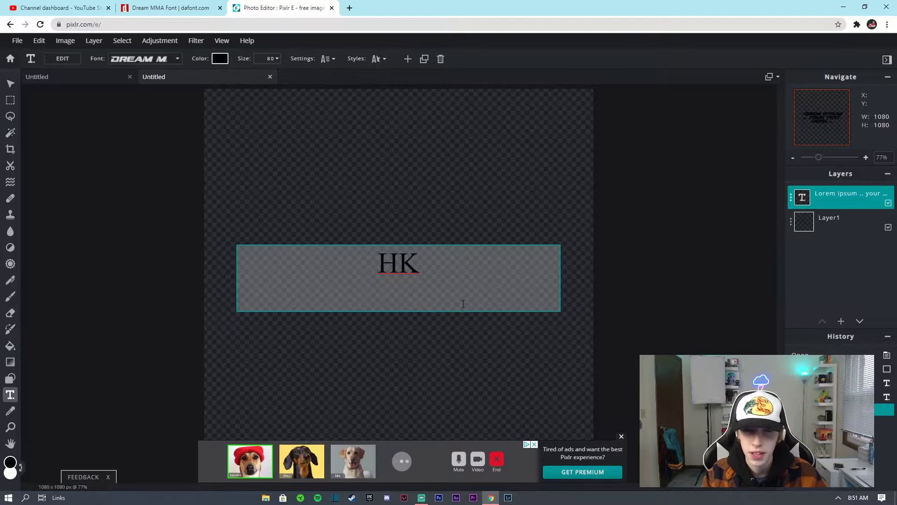
key(BackSpace)
key(BackSpace)
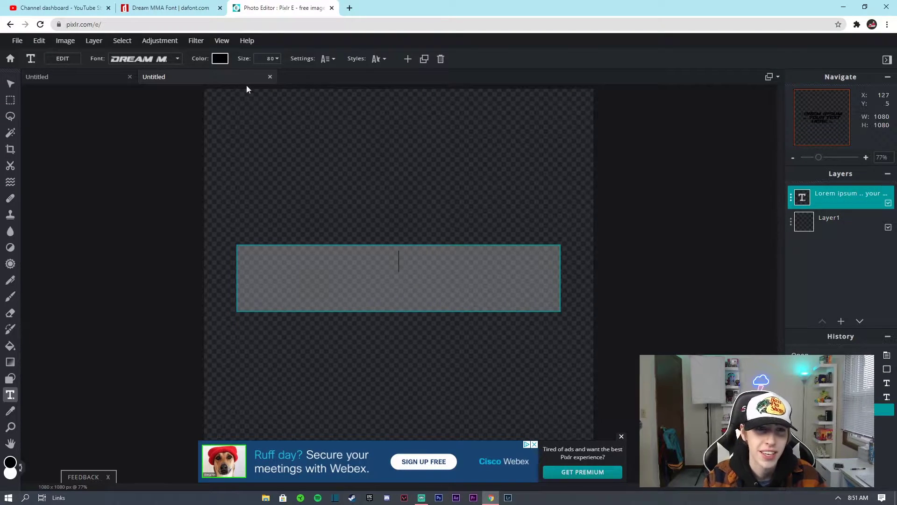
Set the text colour to white
click(219, 59)
click(376, 337)
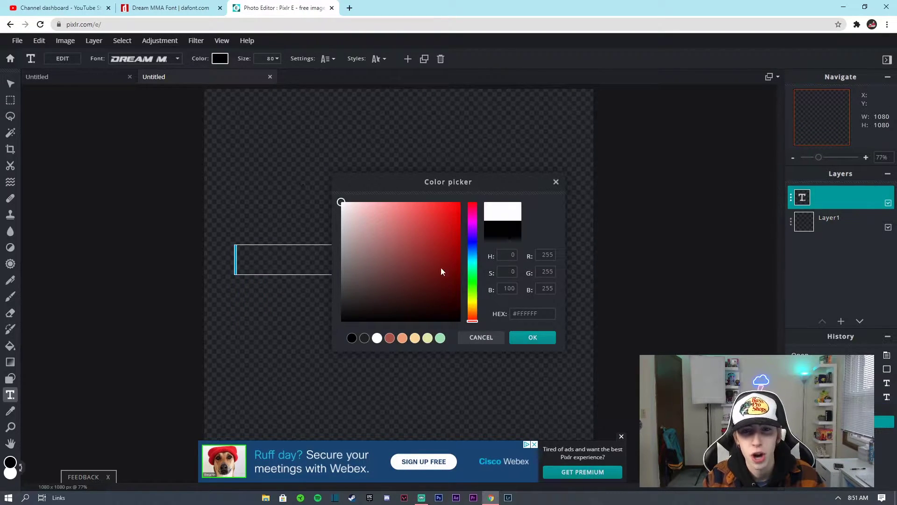
click(525, 337)
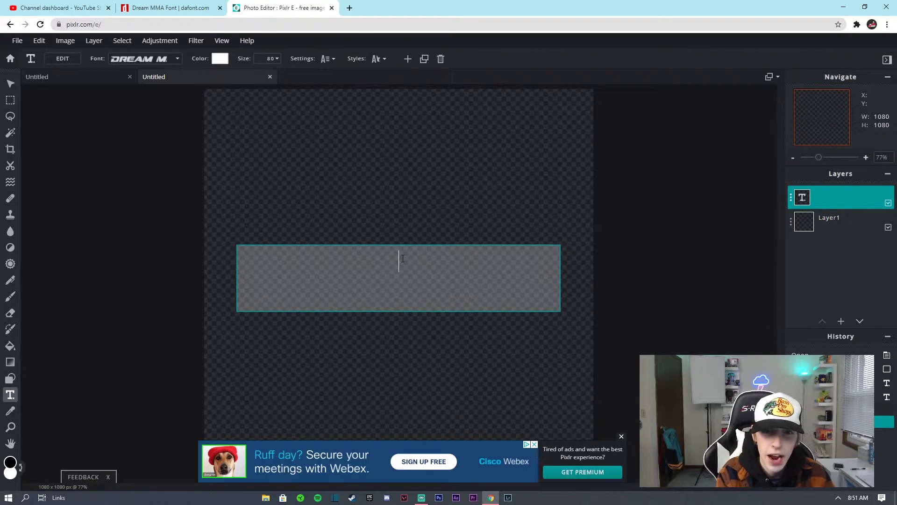
Turn on Italic and type IIK into the text box
click(332, 59)
click(250, 198)
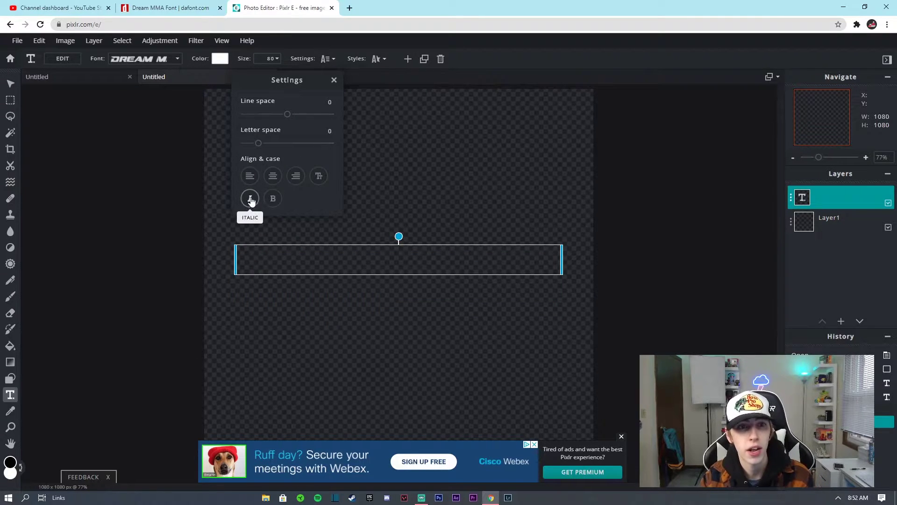
click(399, 260)
text(I)
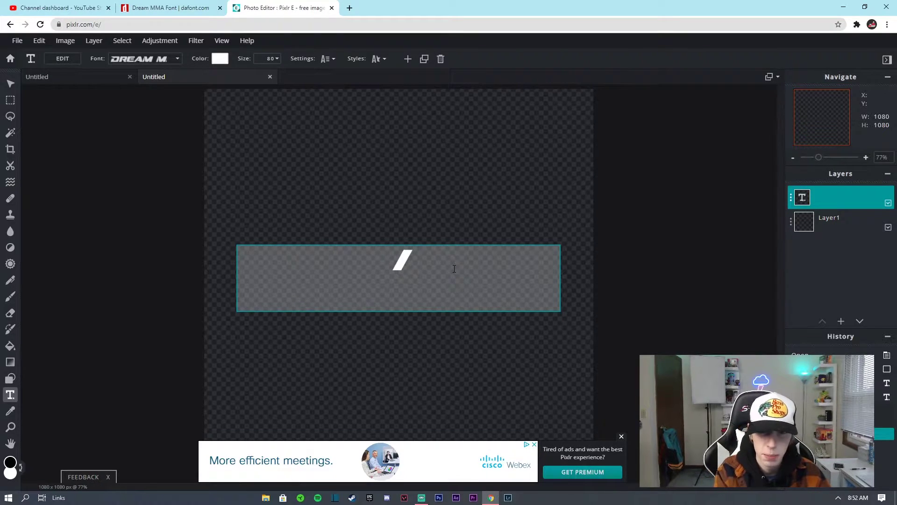
text(IK)
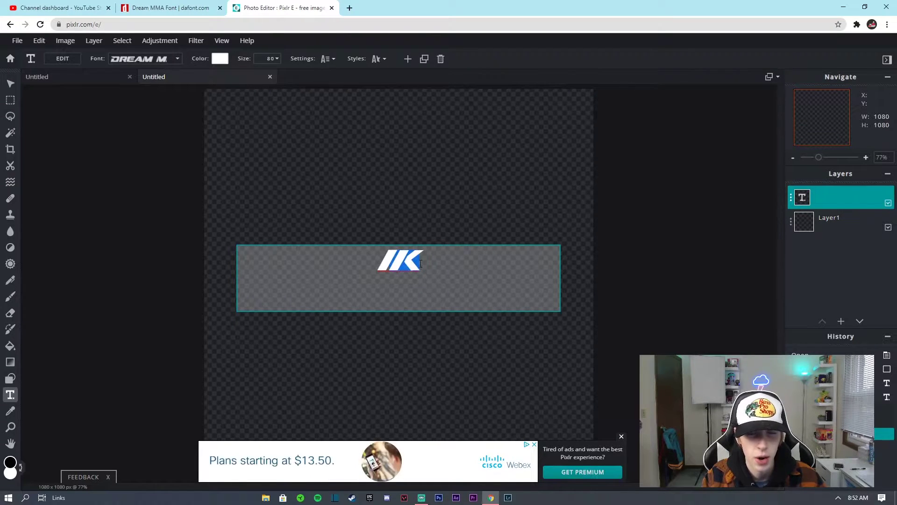
Trim the text to a single I, enlarge it to size 367, and move it up-left
key(BackSpace)
key(BackSpace)
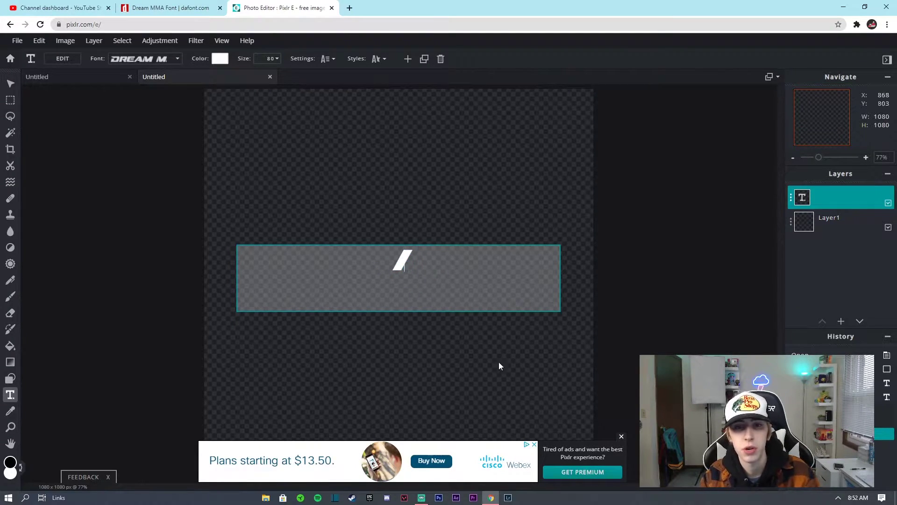
click(408, 208)
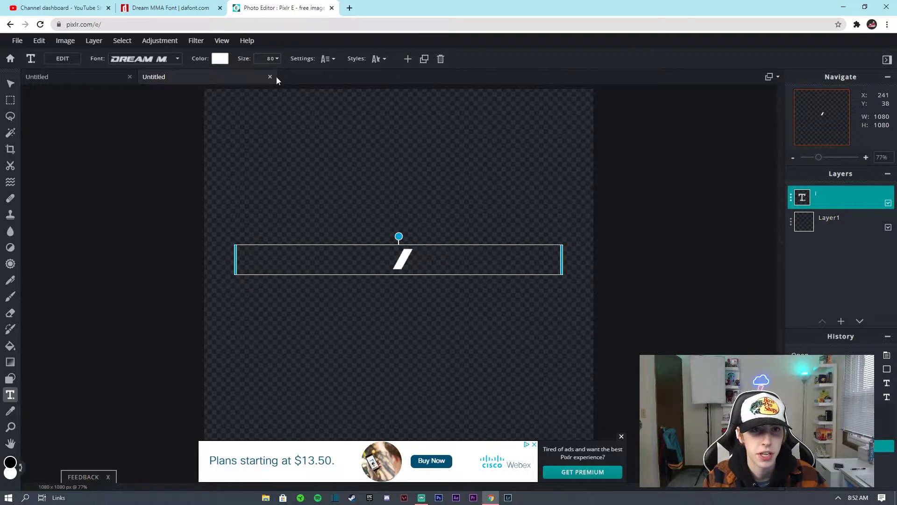
click(276, 59)
drag(206, 75, 230, 81)
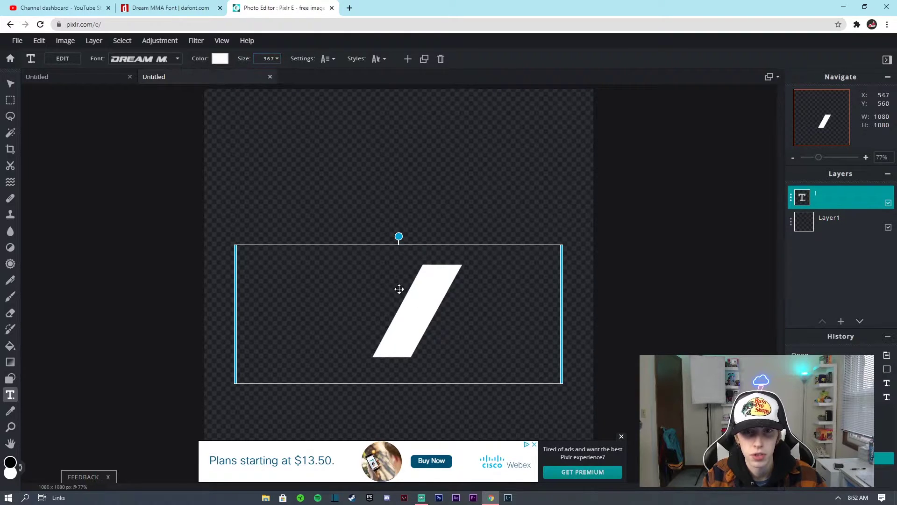
drag(452, 302, 336, 253)
Duplicate the slash layer and place the copy just right of the original
click(640, 286)
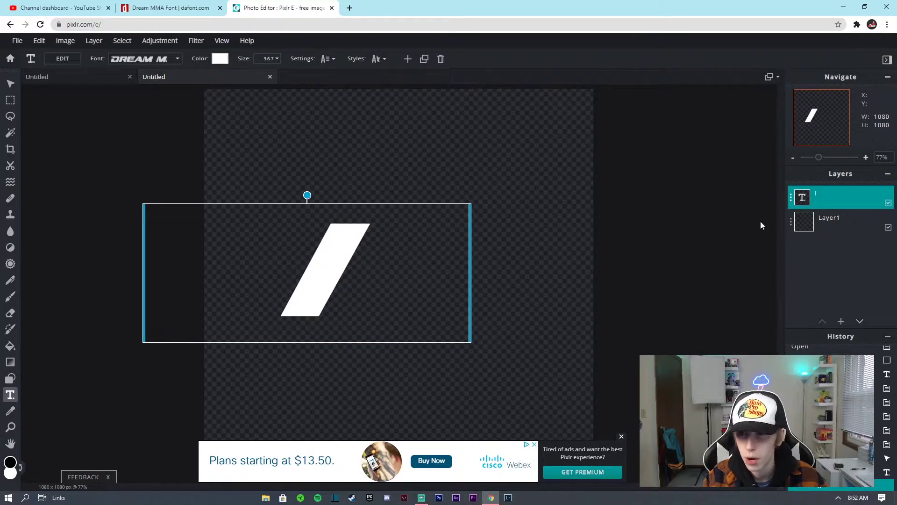
click(791, 201)
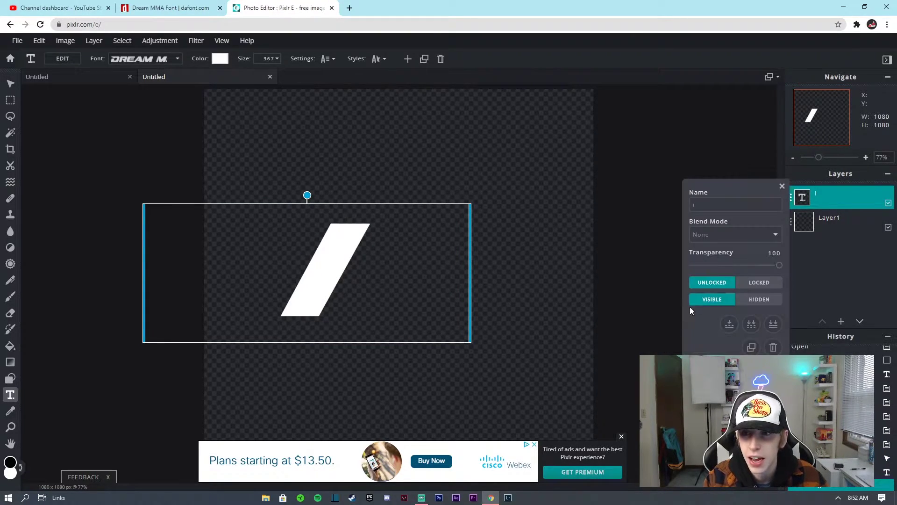
click(750, 347)
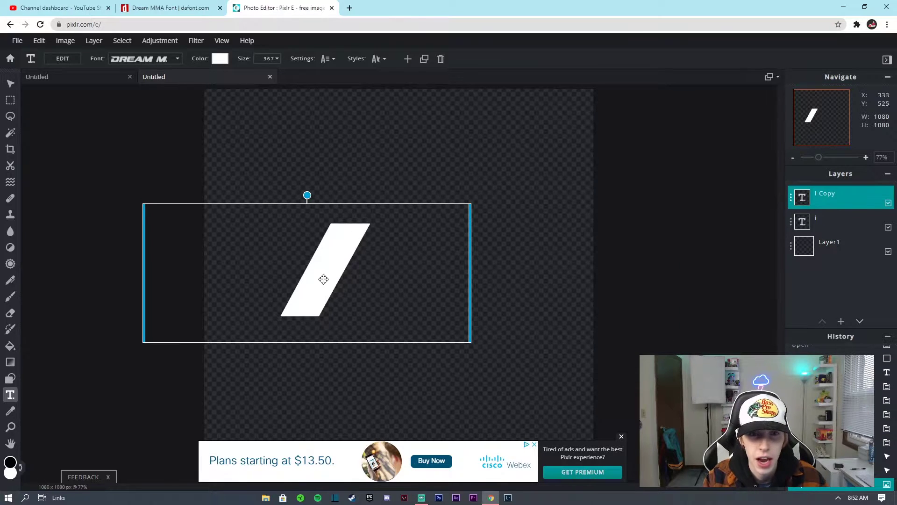
drag(324, 279, 372, 281)
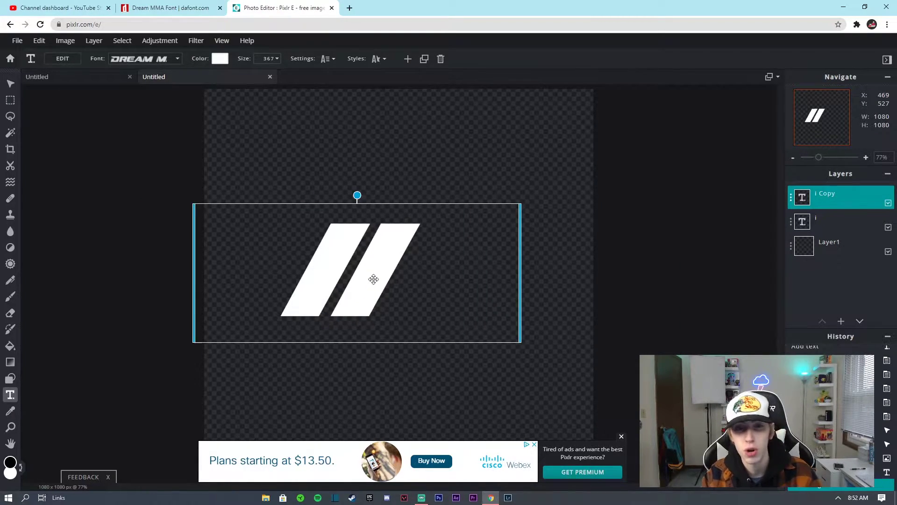
Change the copied layer's text to K and drag it right beside the slash
double_click(403, 268)
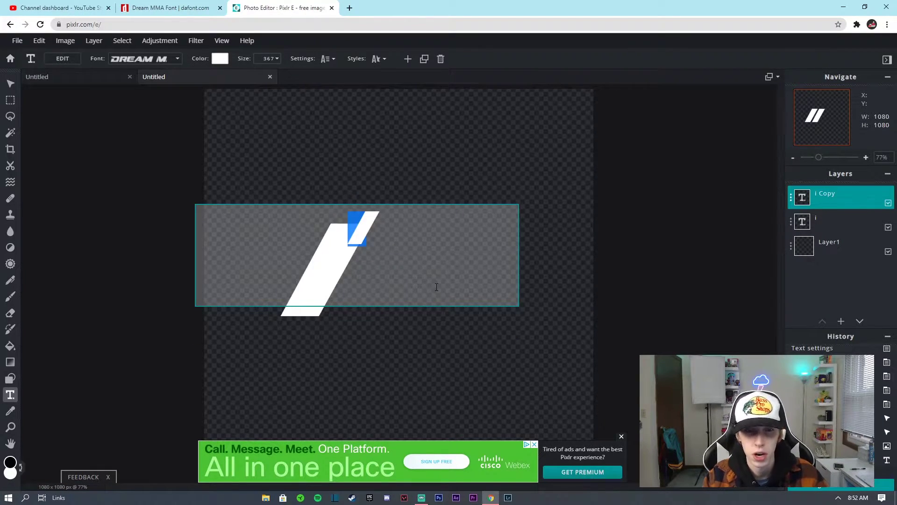
text(X)
key(BackSpace)
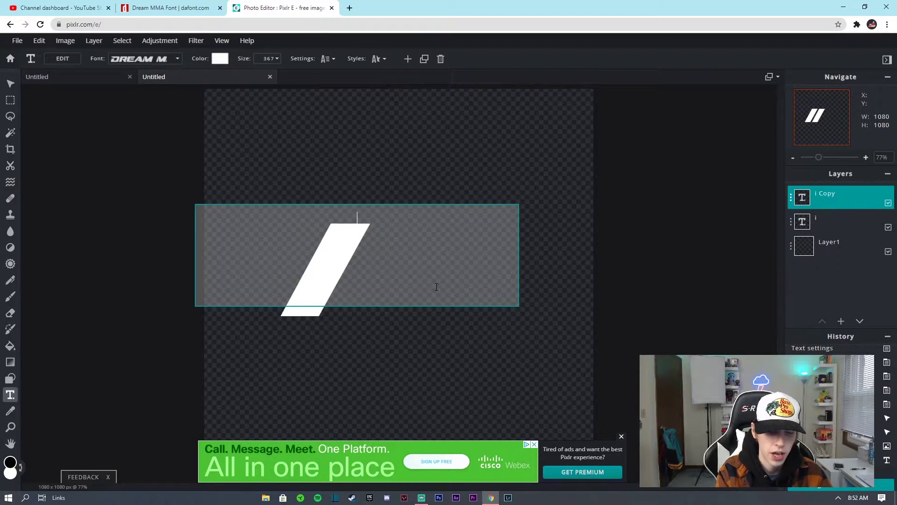
text(K)
click(653, 296)
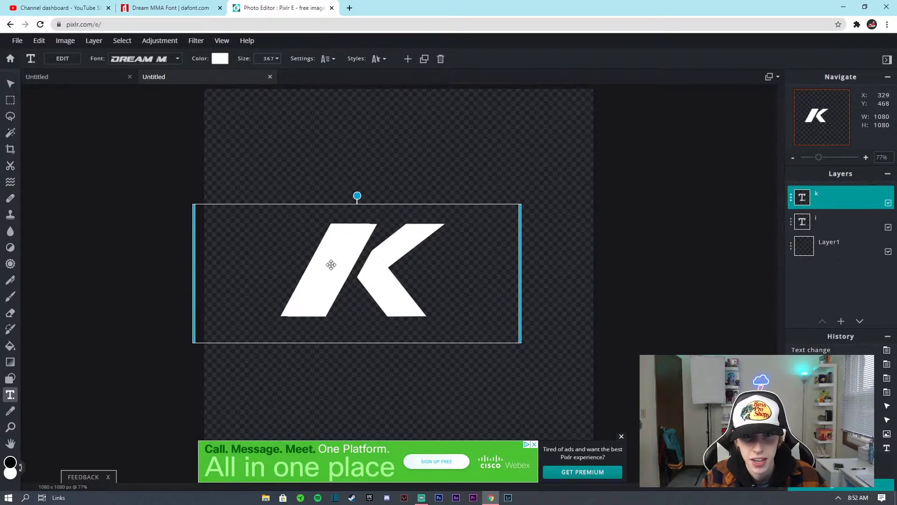
drag(374, 278, 423, 279)
Color the K on the k layer bright red (#FF3636)
click(739, 301)
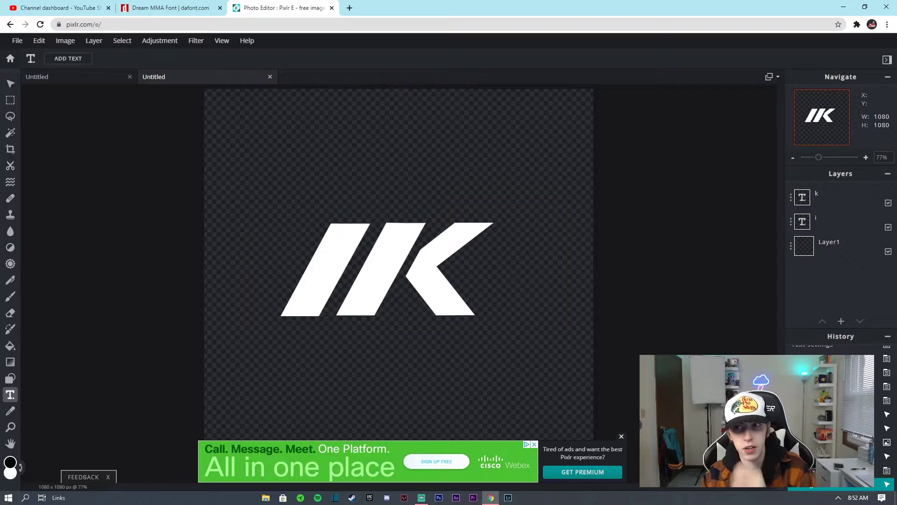
click(835, 196)
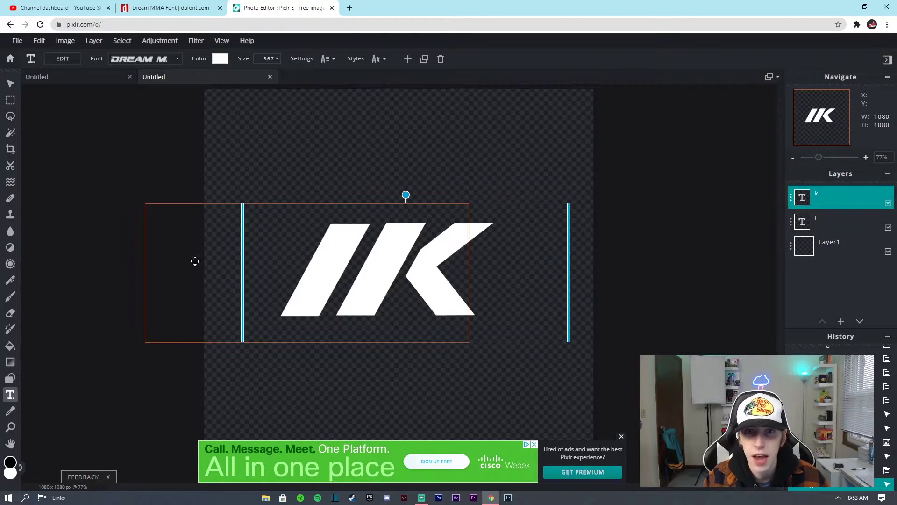
double_click(452, 274)
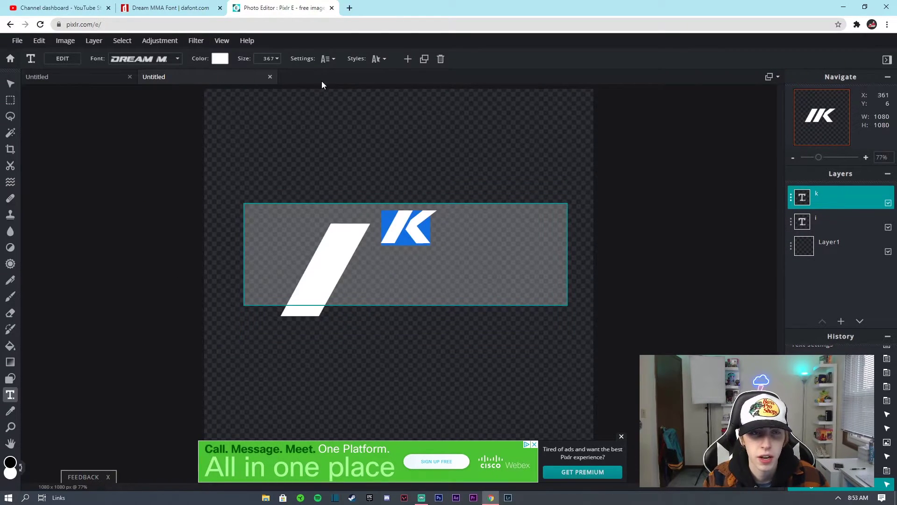
click(220, 59)
drag(401, 218, 430, 200)
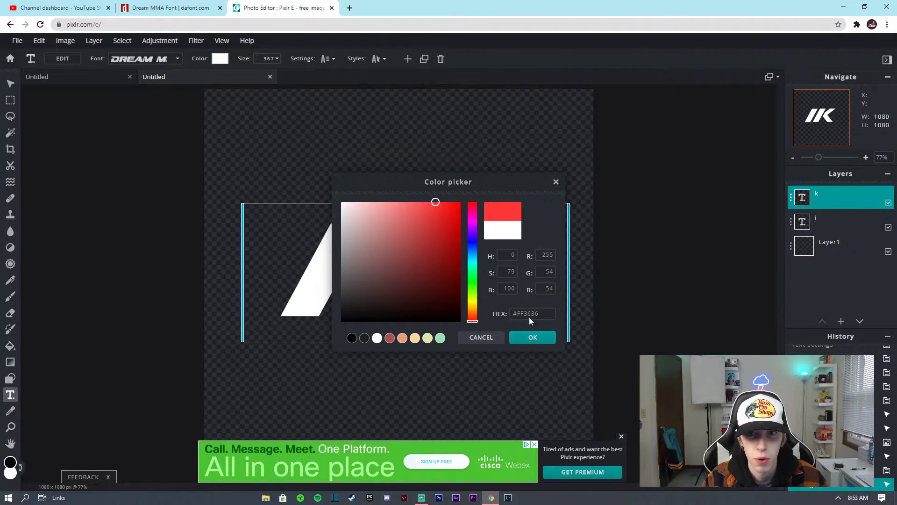
click(533, 336)
click(700, 315)
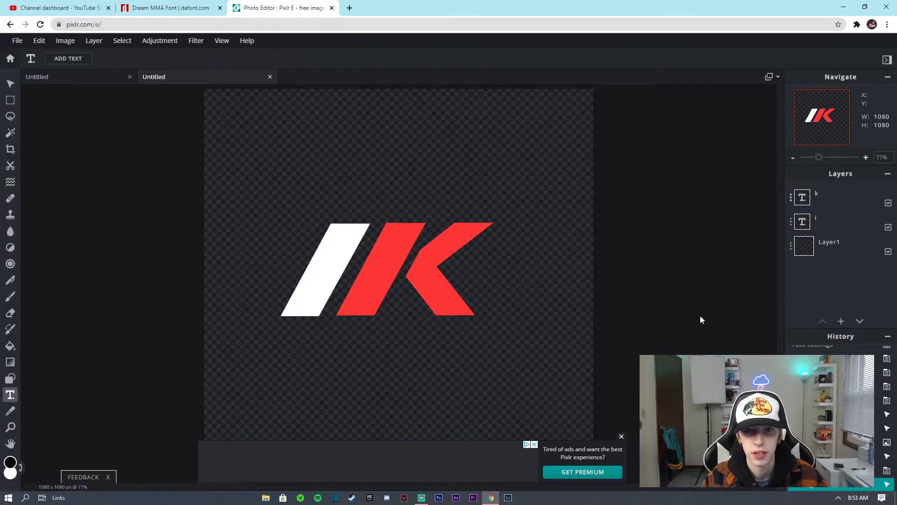
click(420, 271)
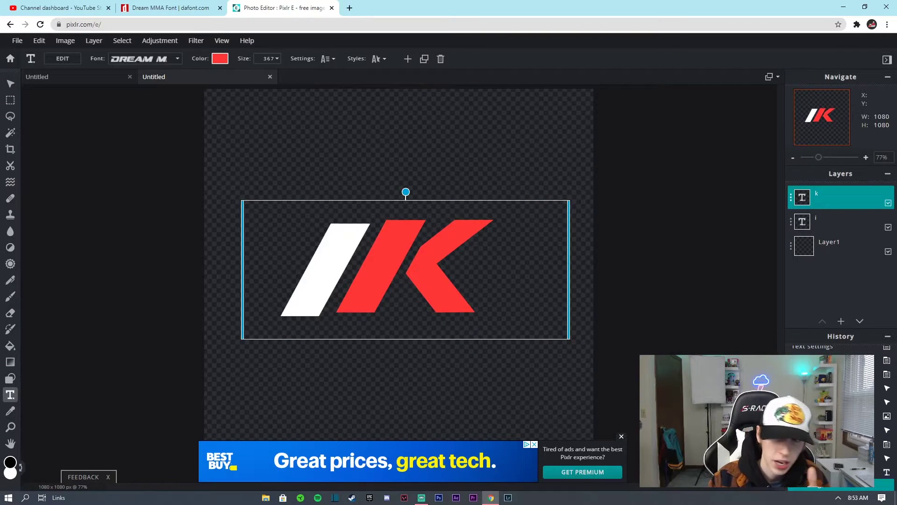
Undo the last change, zoom in, and nudge the K down three pixels to align it
click(38, 41)
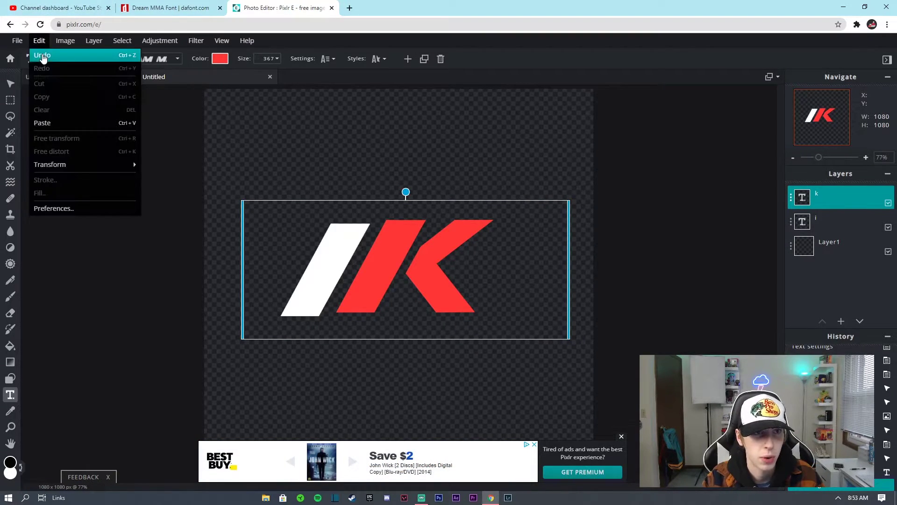
click(43, 56)
scroll(384, 234, up, 5)
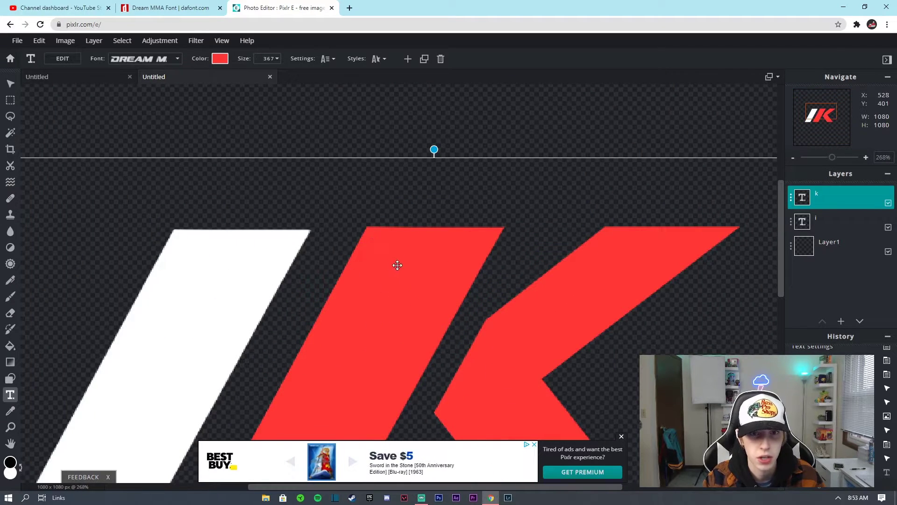
scroll(397, 265, down, 3)
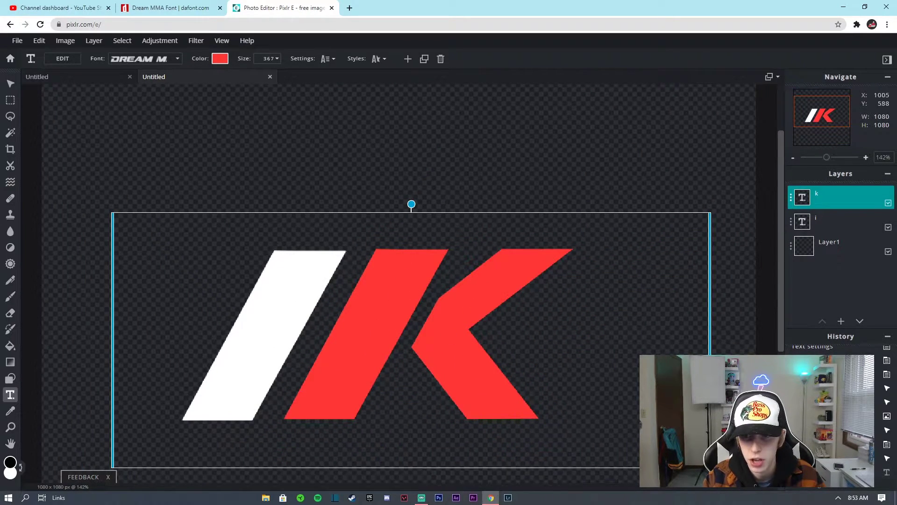
drag(780, 343, 779, 390)
scroll(415, 347, up, 1)
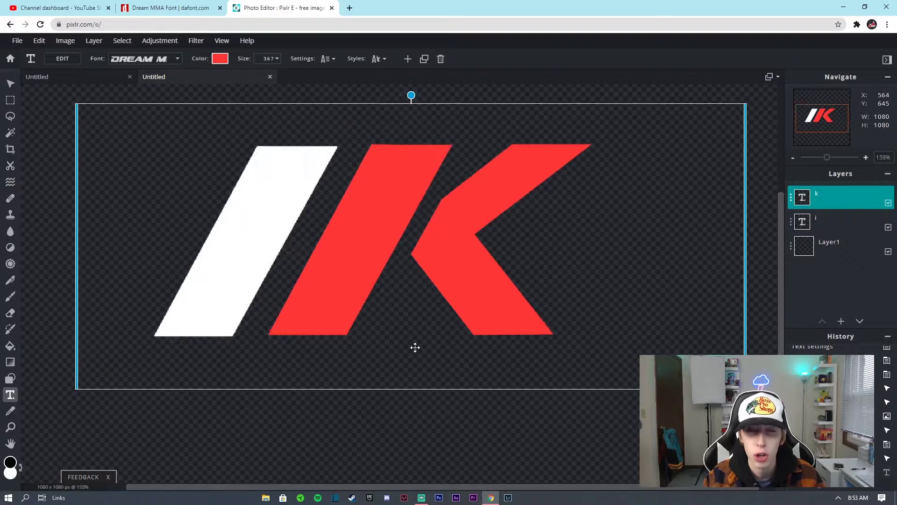
scroll(415, 347, up, 4)
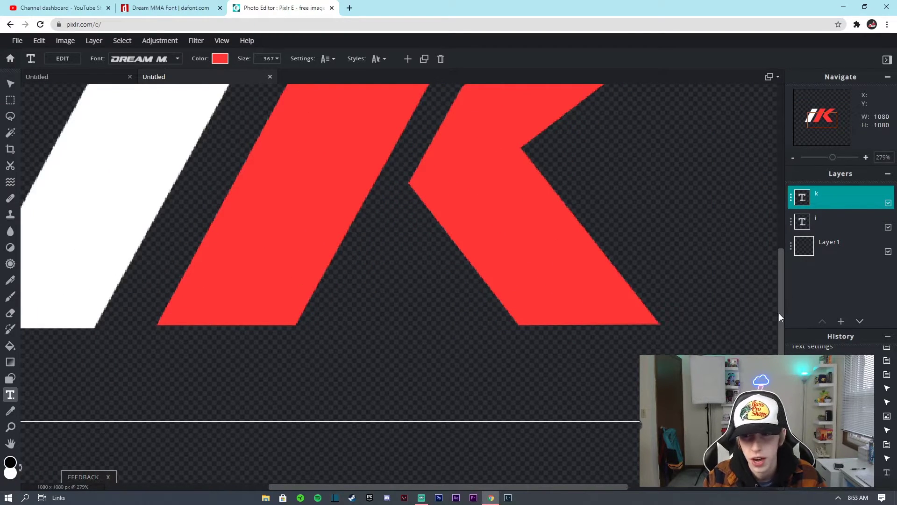
drag(779, 317, 789, 282)
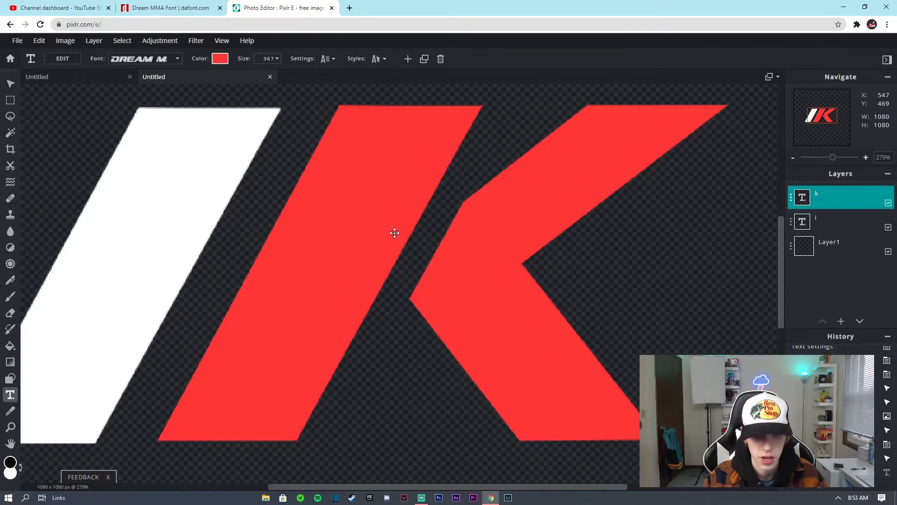
key(Down)
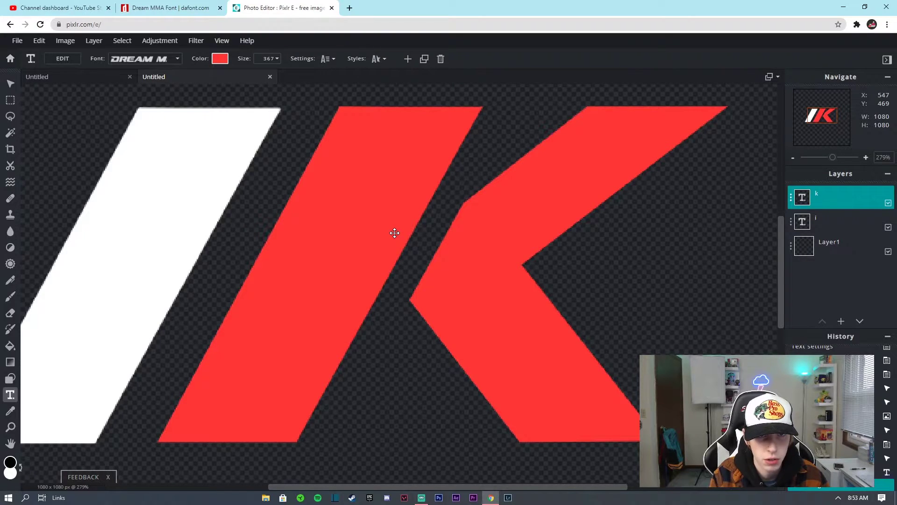
key(Down)
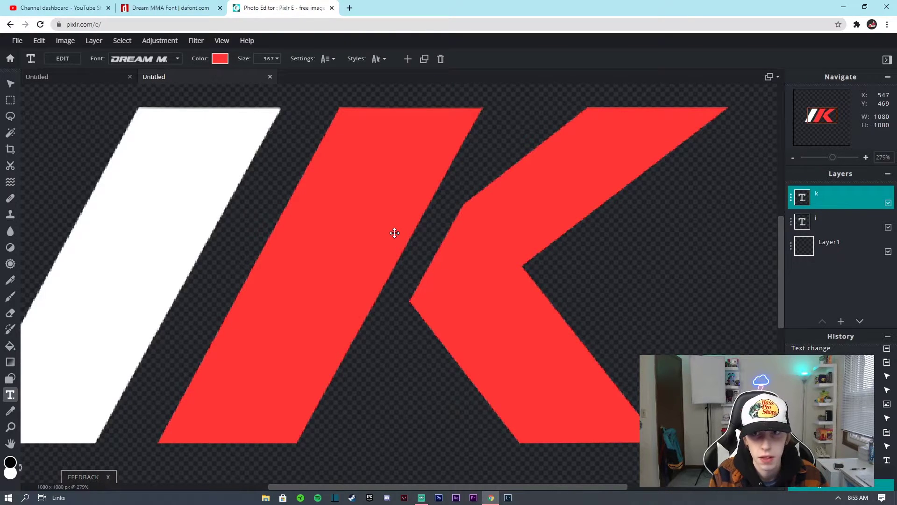
key(Down)
key(Down)
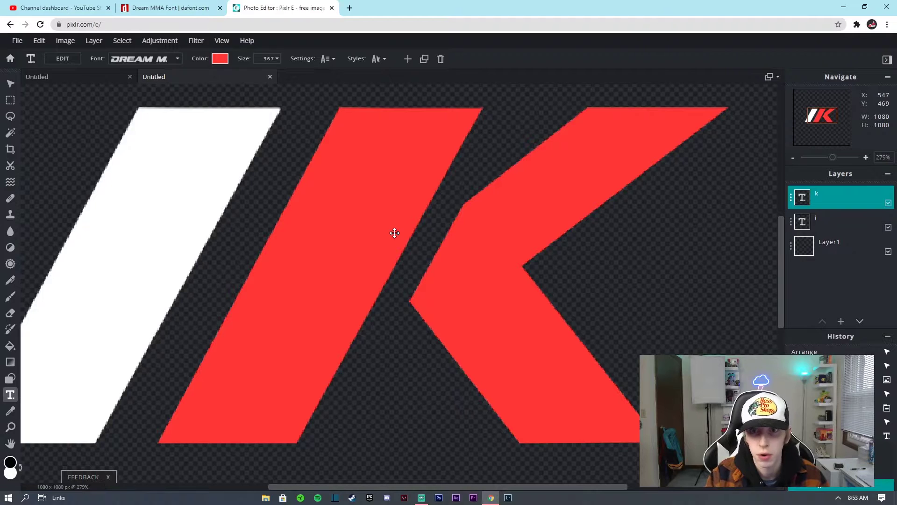
scroll(487, 294, down, 6)
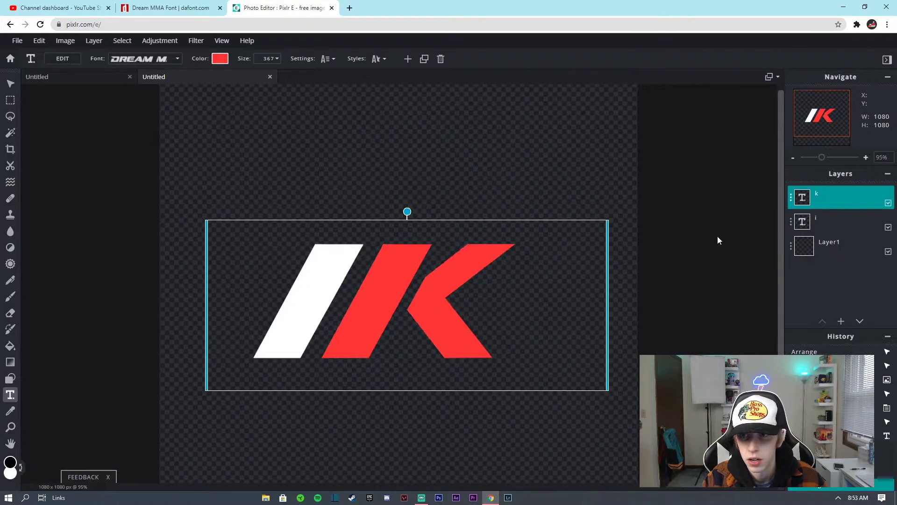
Select the i slash layer and bring up the Layer menu's rasterize option
click(766, 190)
click(840, 196)
click(836, 221)
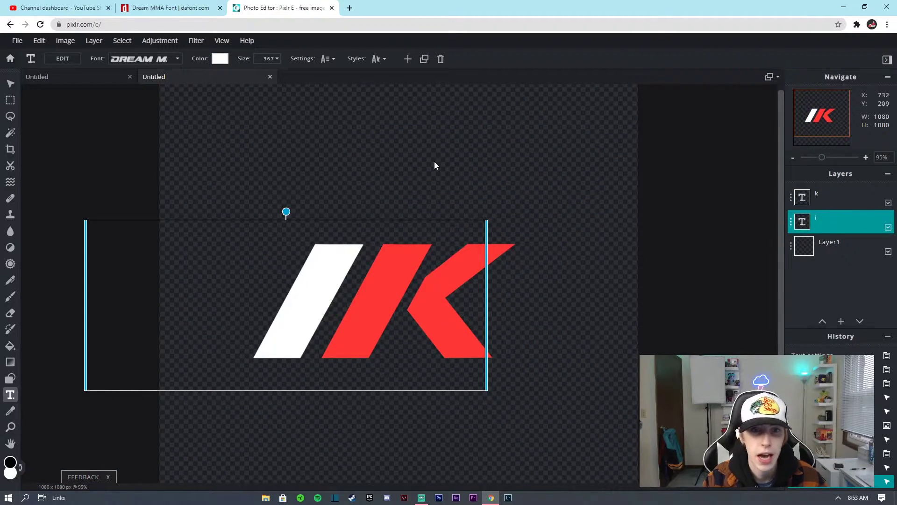
click(94, 41)
Rasterize both the i slash layer and the k text layer
click(103, 120)
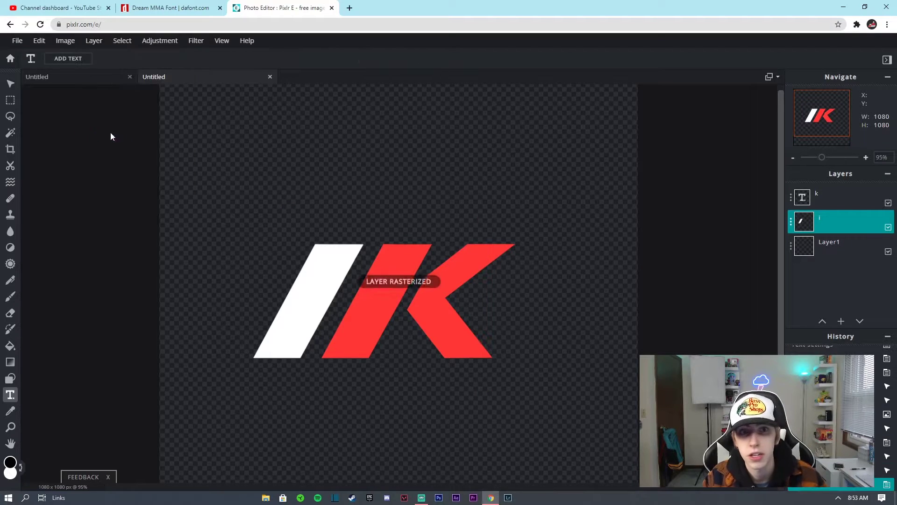
click(840, 195)
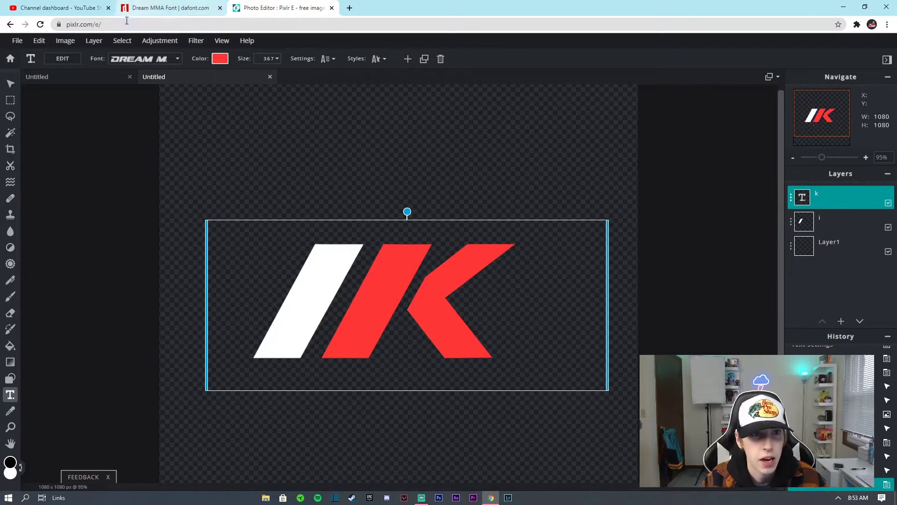
click(93, 42)
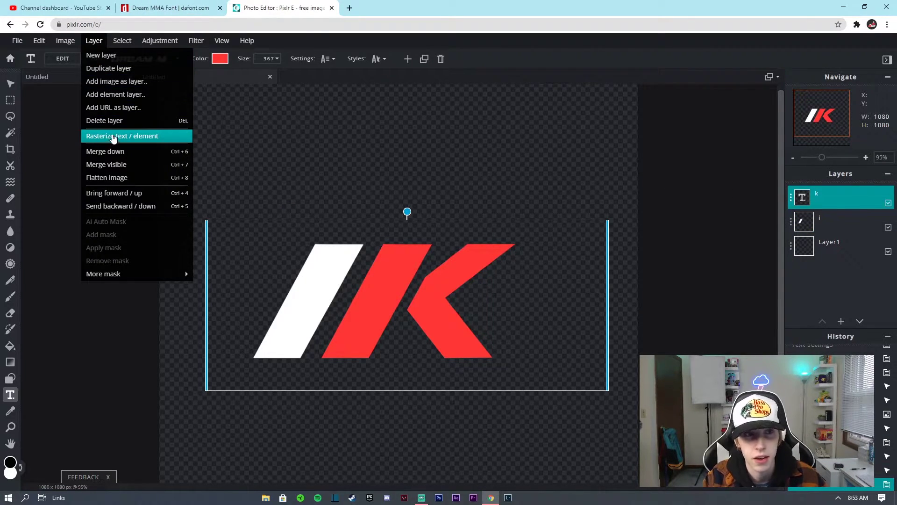
click(113, 136)
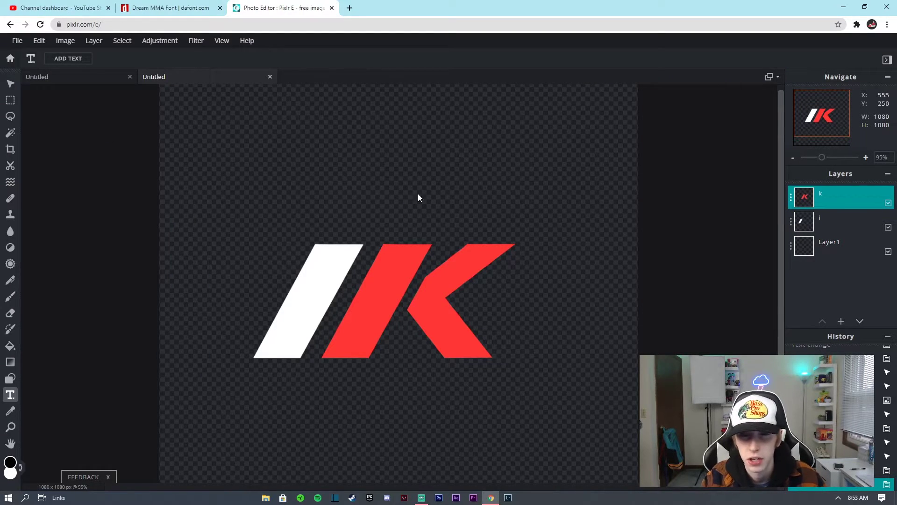
Merge the slash layer down into the k layer as a single logo layer
click(792, 198)
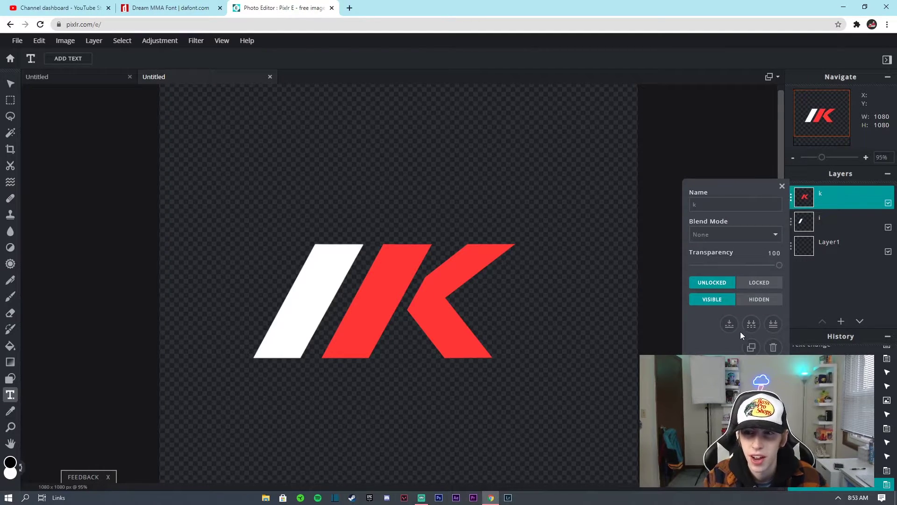
click(729, 324)
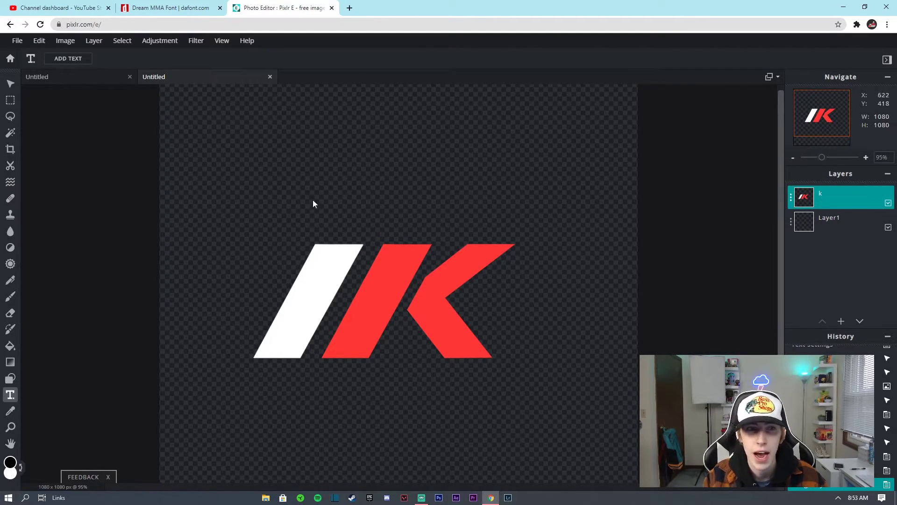
click(11, 83)
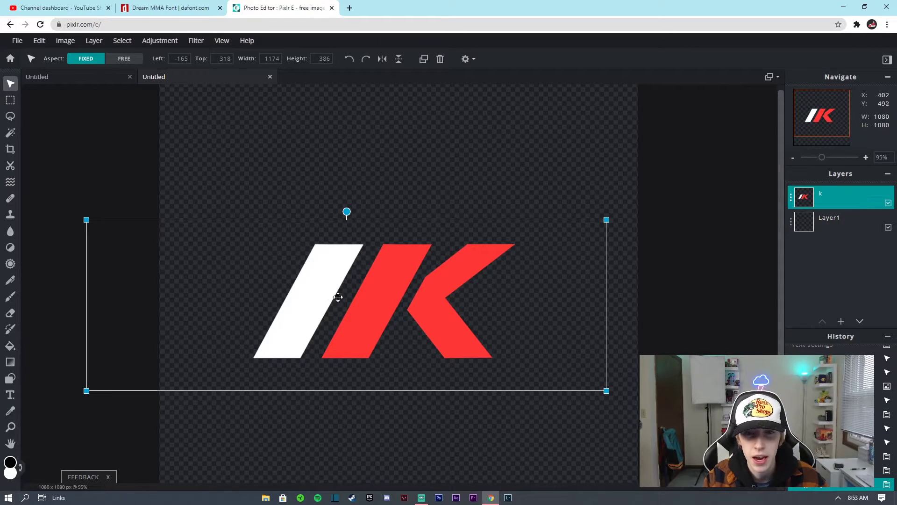
Move the merged IK logo slightly up, undoing a trial corner resize to keep its size
drag(338, 297, 333, 275)
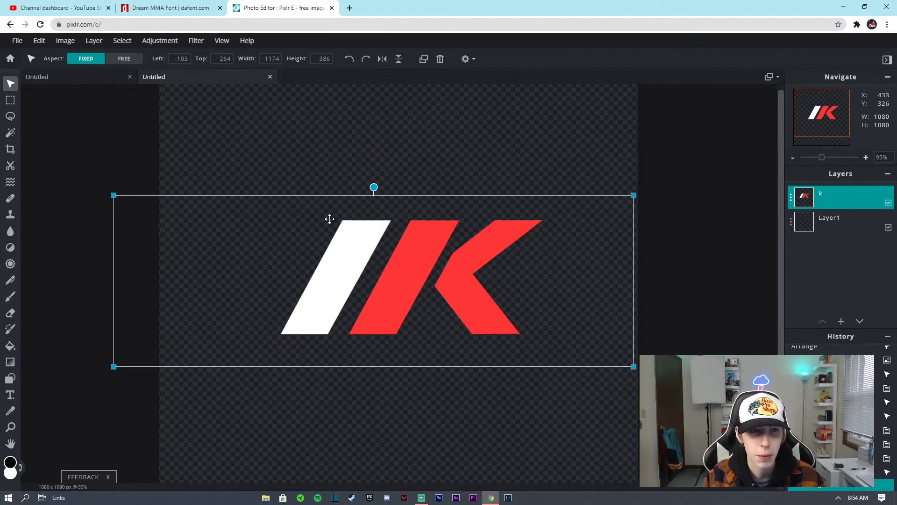
drag(634, 195, 755, 363)
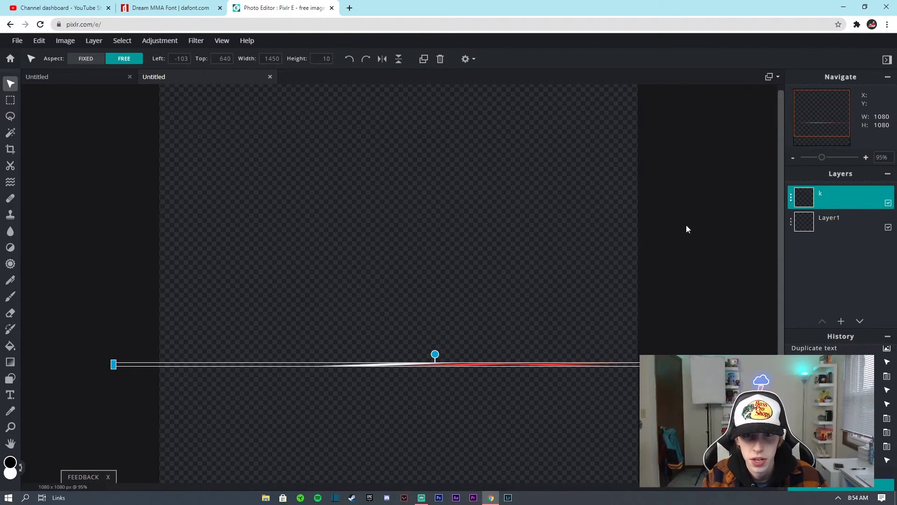
drag(535, 298, 585, 260)
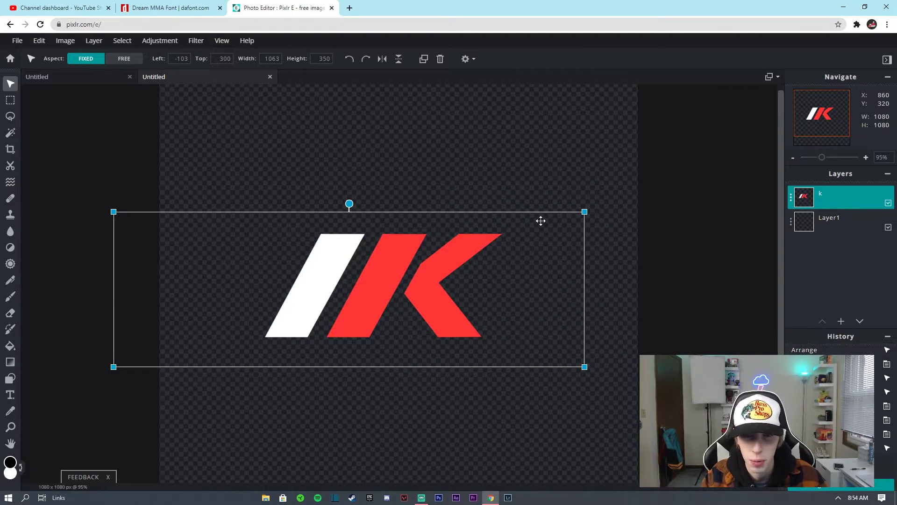
key(ctrl+z)
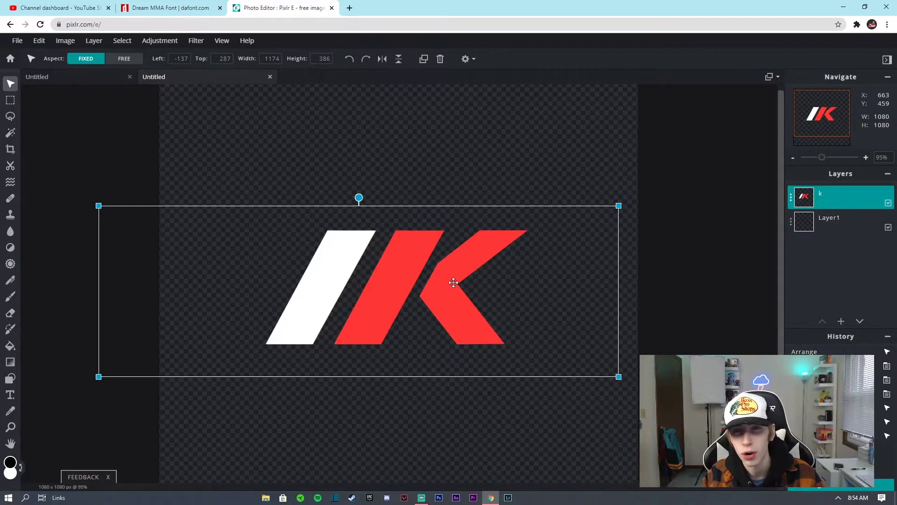
click(711, 269)
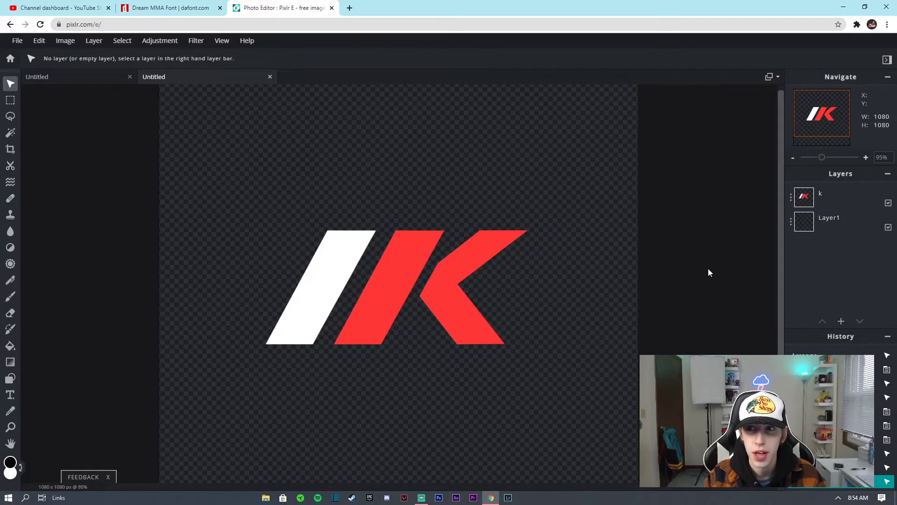
Apply a black Edit > Stroke outline, about size 12, around the k logo layer
click(809, 206)
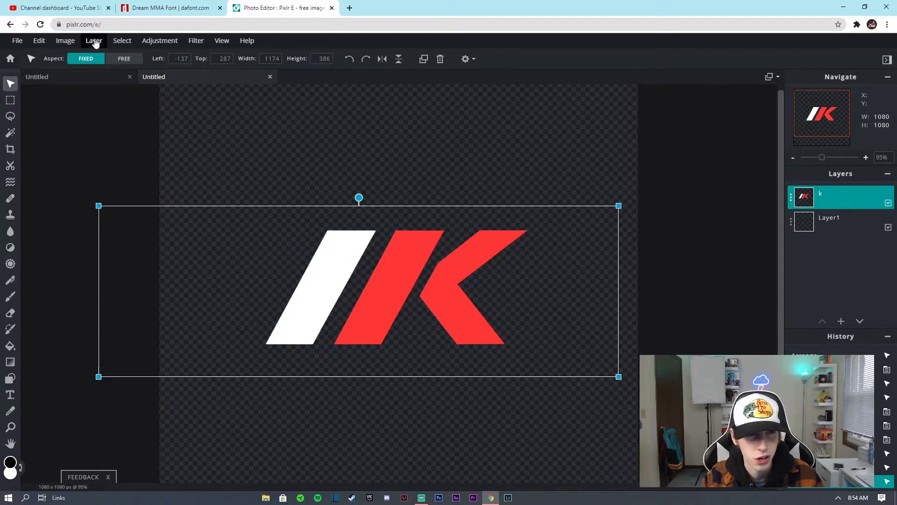
click(38, 43)
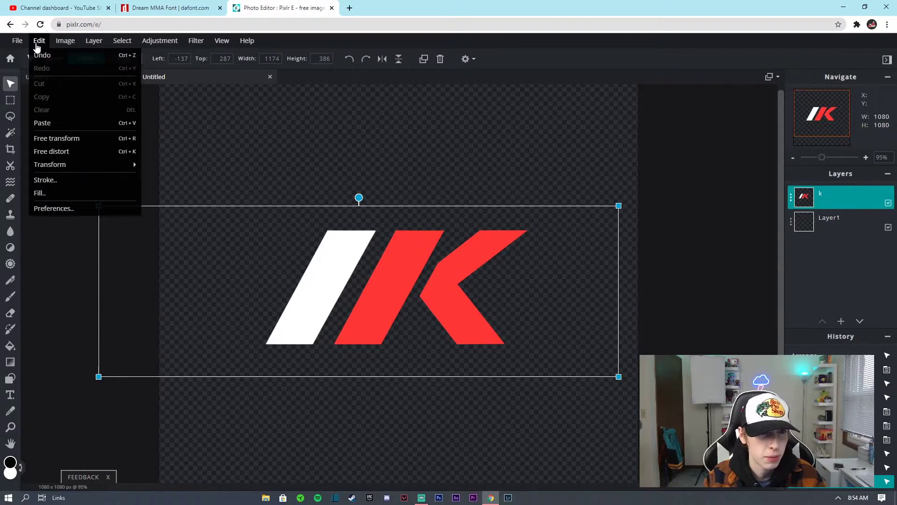
click(66, 182)
drag(446, 189, 637, 214)
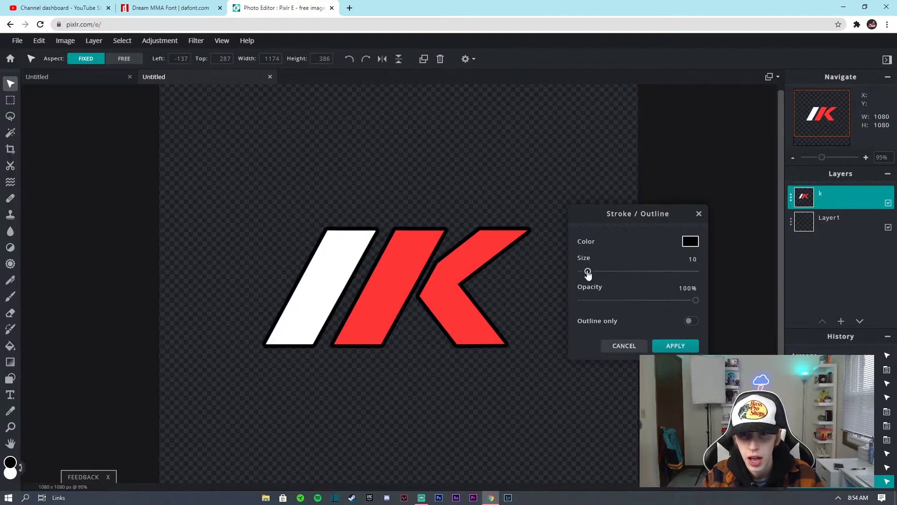
drag(588, 272, 590, 275)
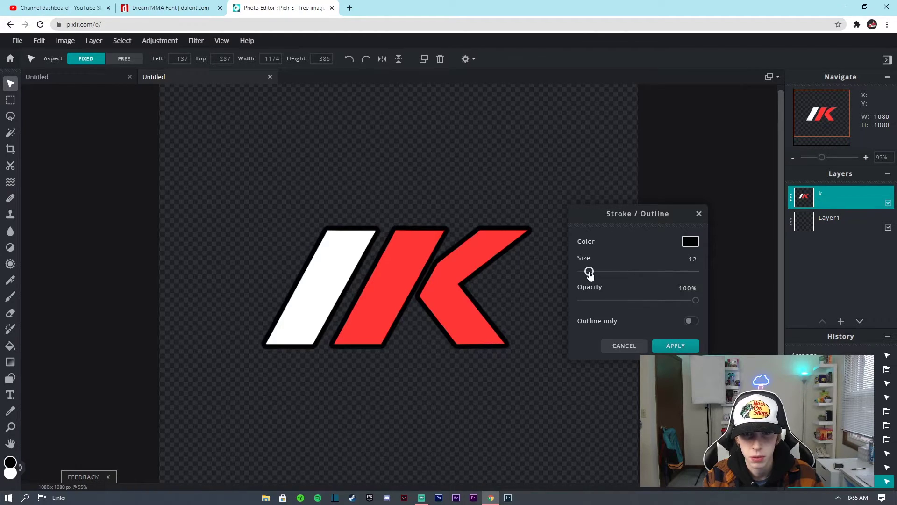
click(676, 346)
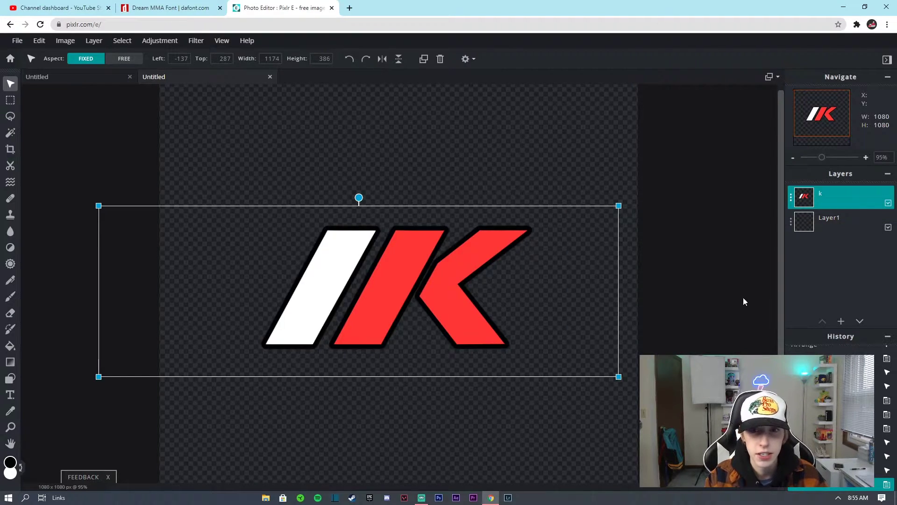
click(766, 251)
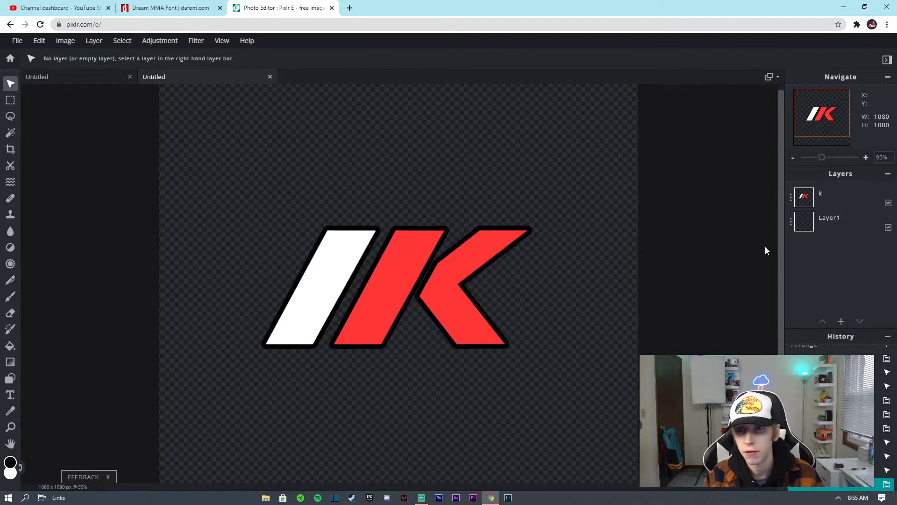
click(441, 289)
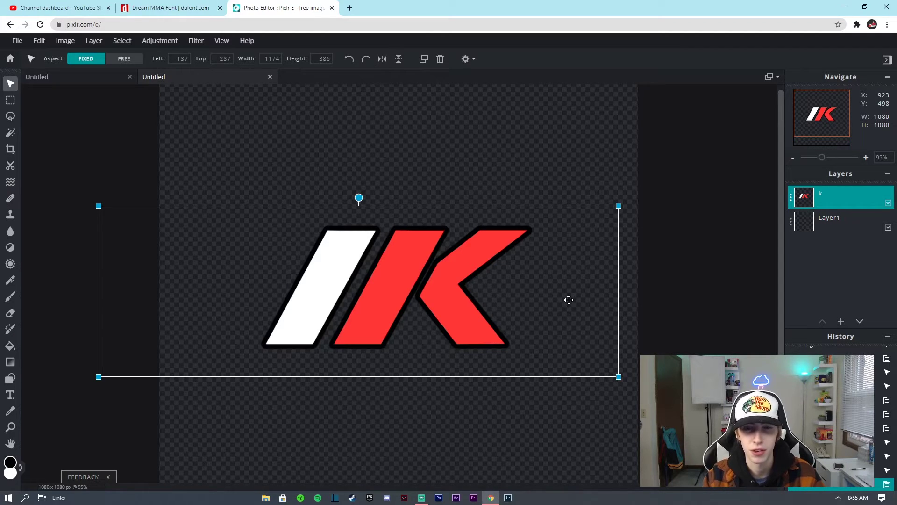
scroll(503, 310, up, 3)
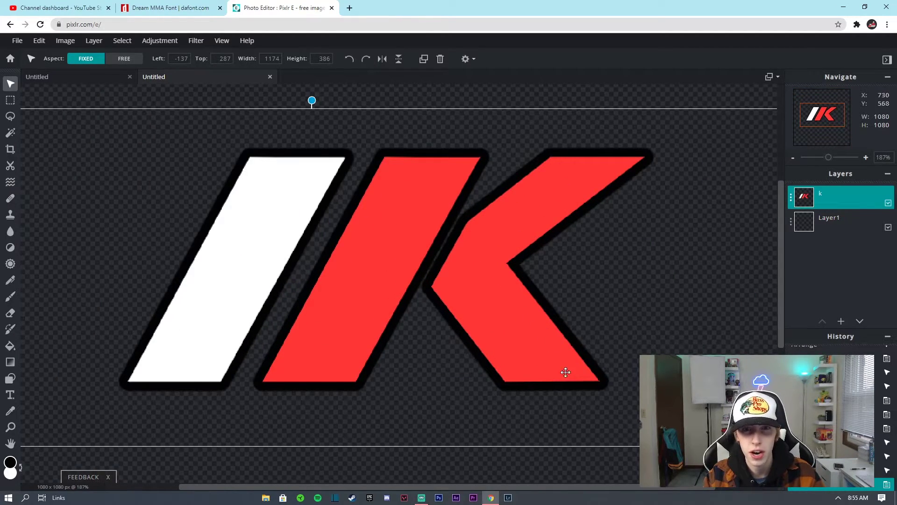
scroll(565, 372, up, 2)
scroll(623, 386, down, 2)
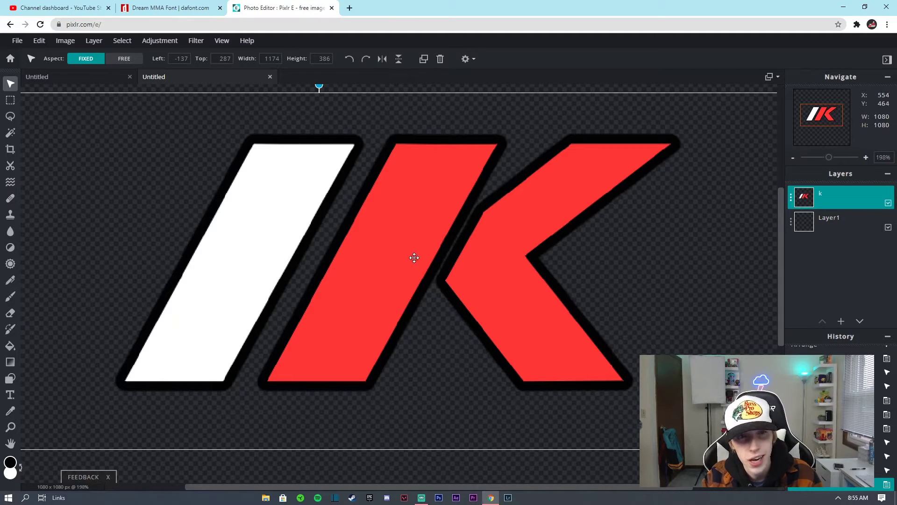
scroll(536, 265, up, 1)
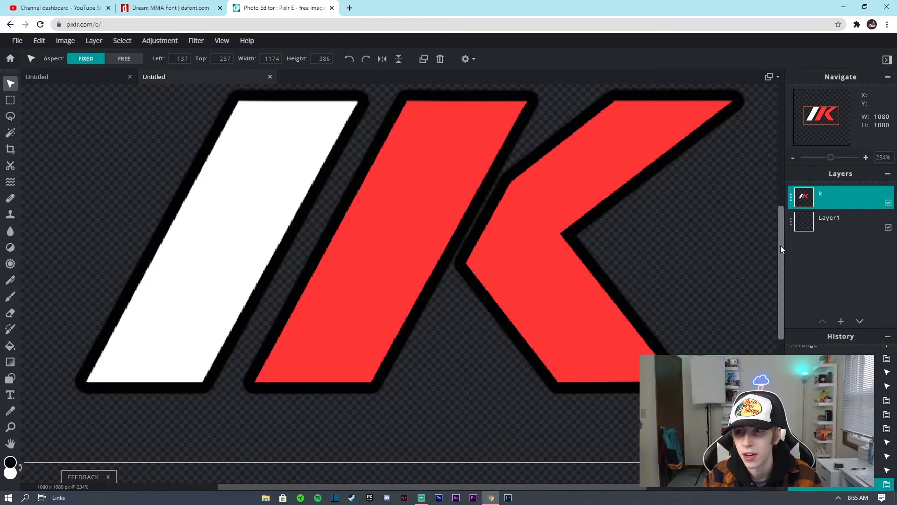
drag(781, 245, 779, 220)
drag(533, 481, 608, 486)
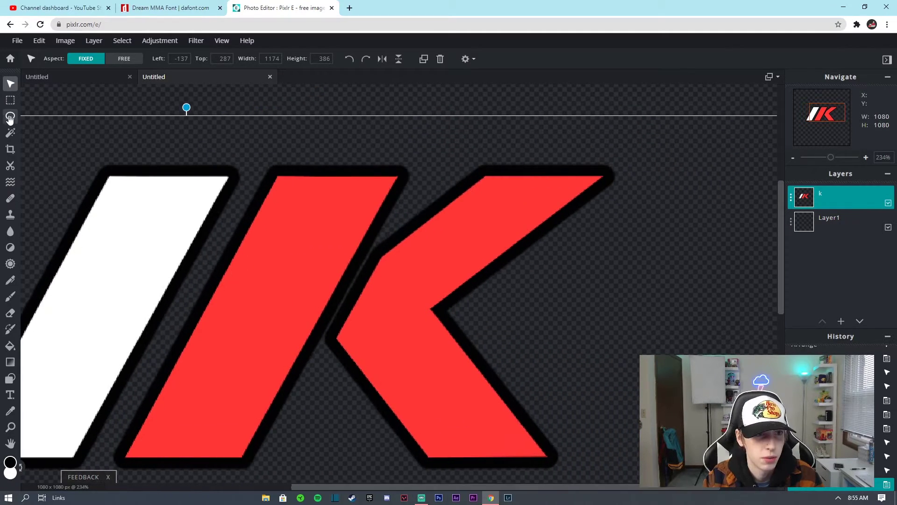
Switch to the Lasso tool with its Type set to Polygon
click(11, 117)
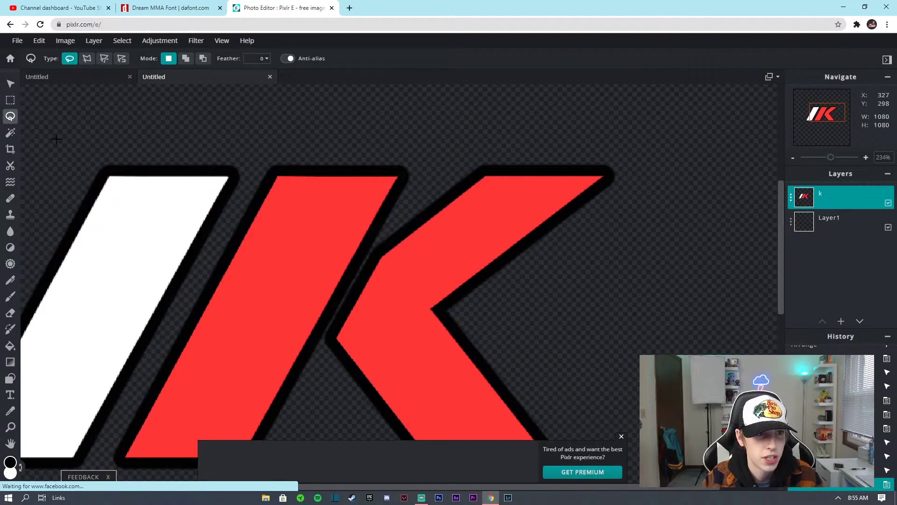
click(87, 58)
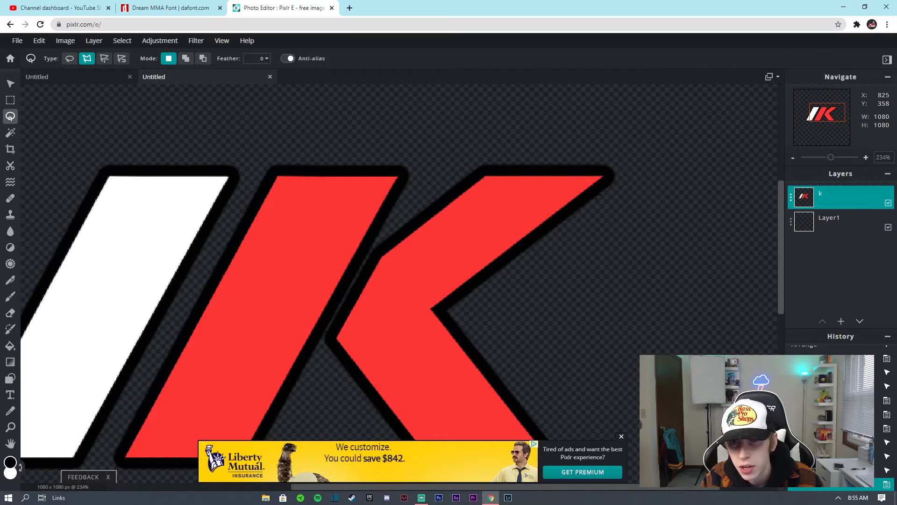
scroll(597, 221, up, 5)
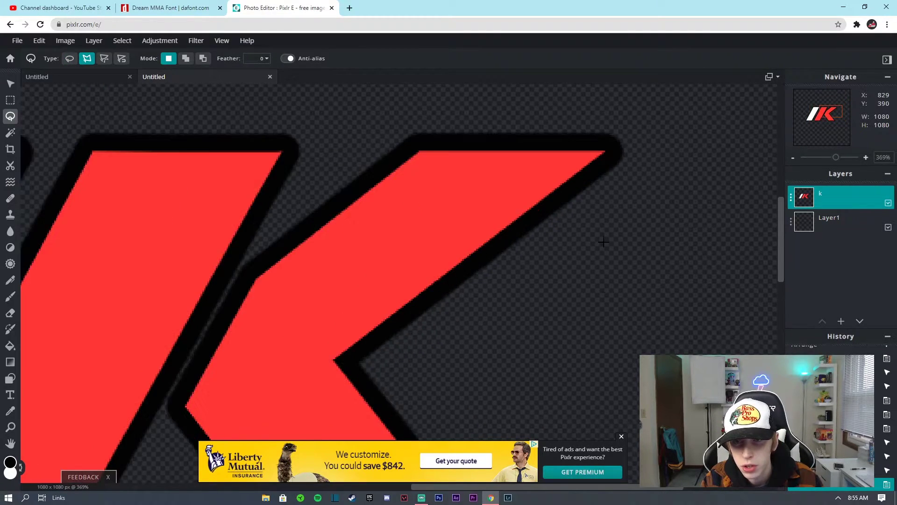
scroll(493, 402, down, 3)
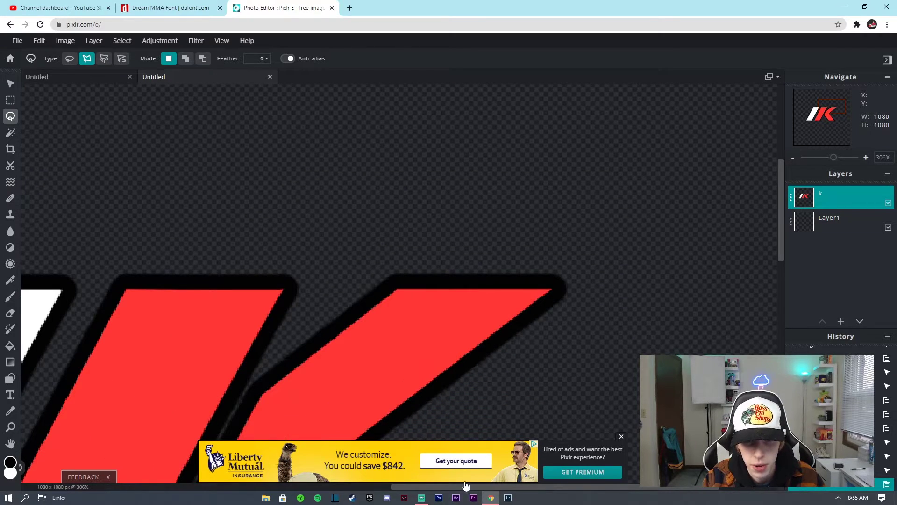
drag(787, 216, 788, 255)
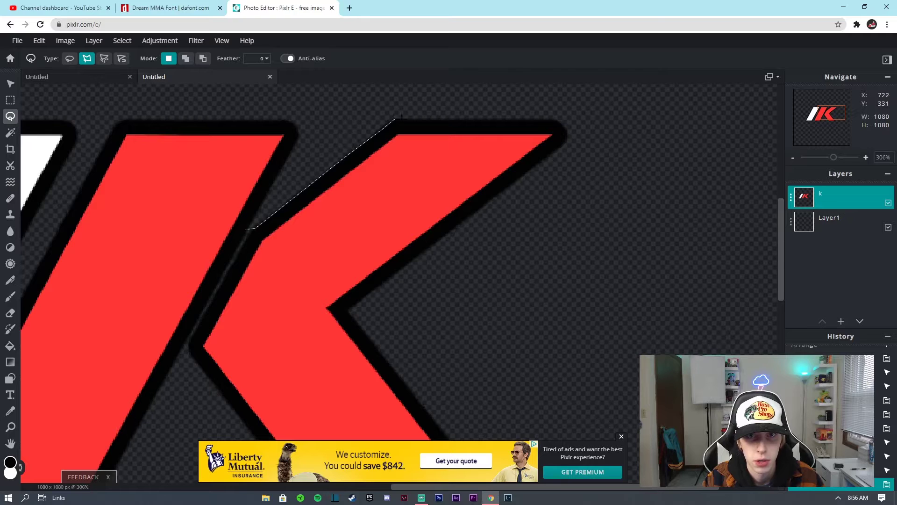
Trace a closed 246 × 135 px polygon selection around the K's upper-arm outline
click(394, 119)
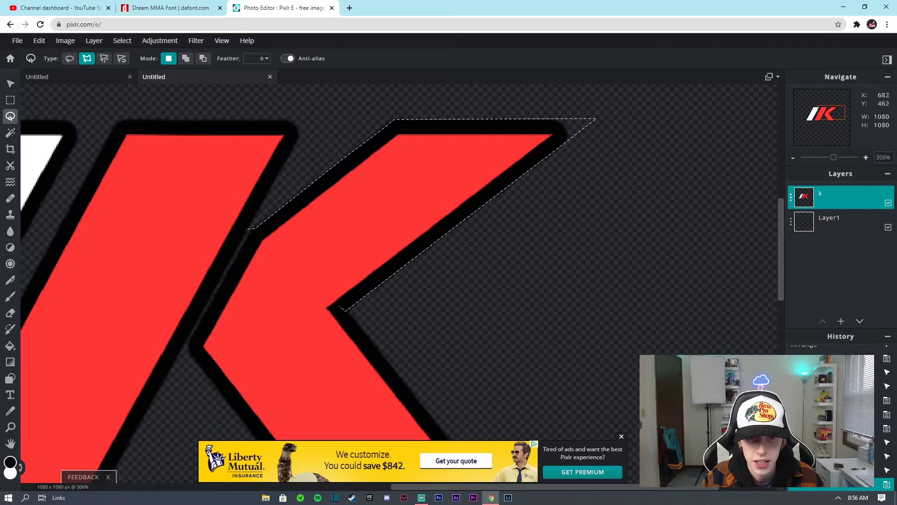
click(341, 308)
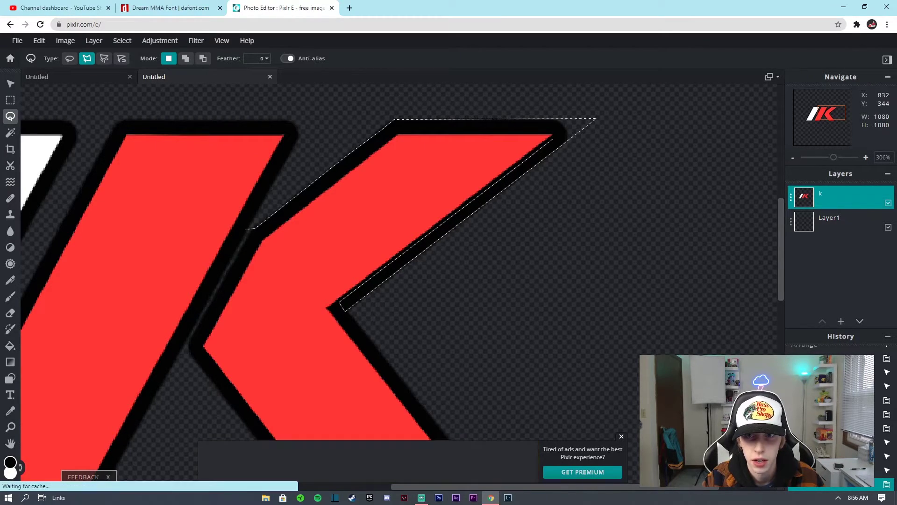
click(557, 131)
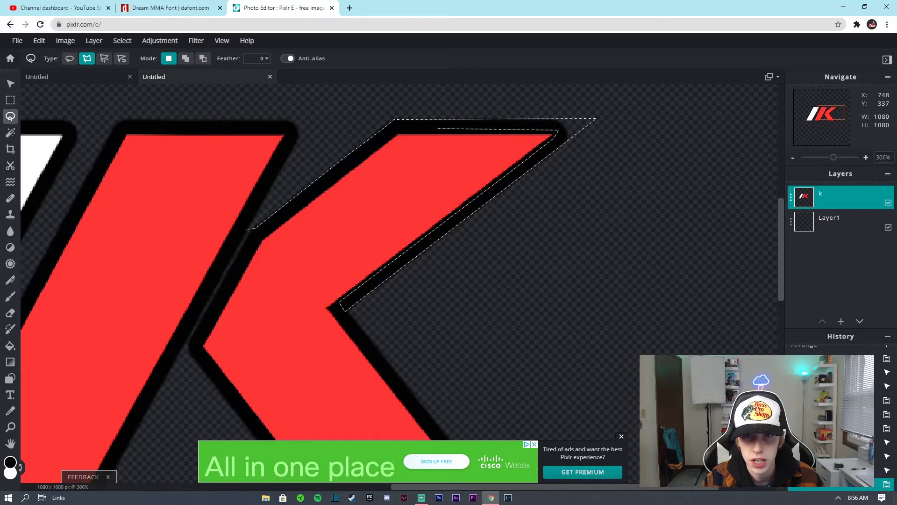
click(422, 130)
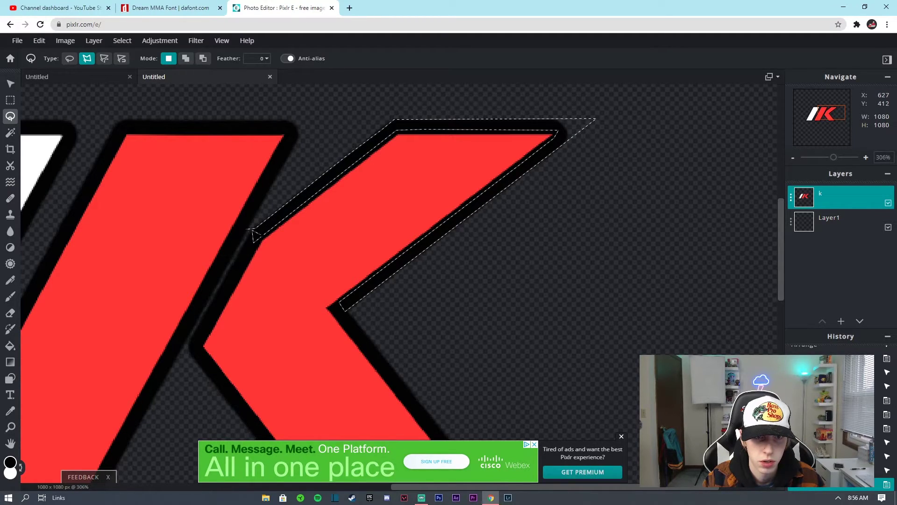
click(250, 230)
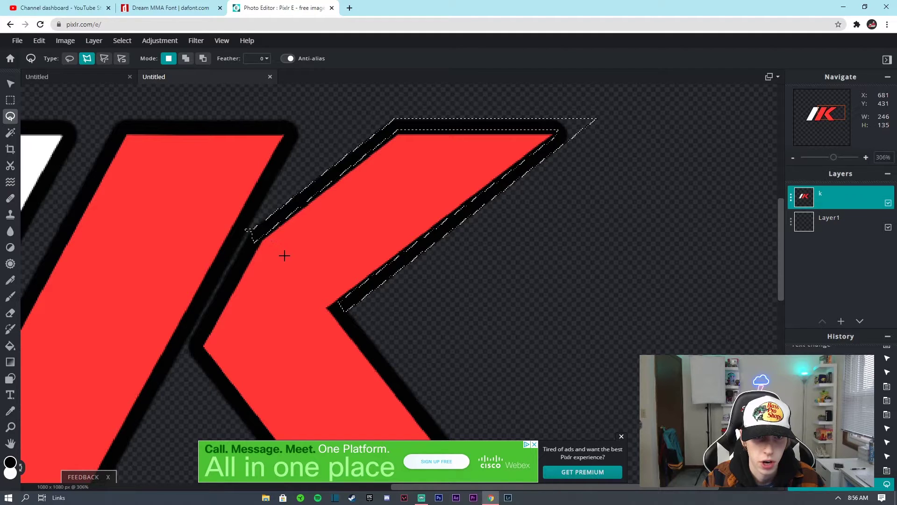
Paint the selected upper-arm strip solid black with a 20 px hard brush at 0% step
click(10, 296)
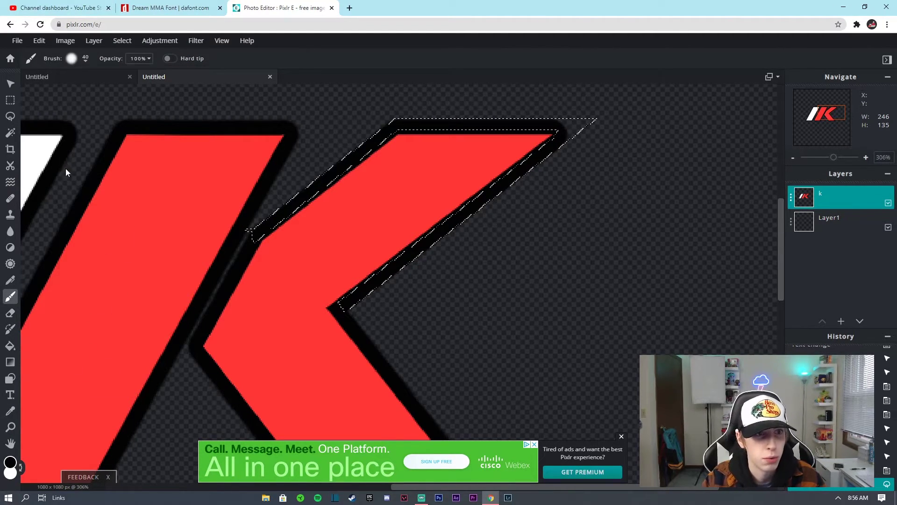
click(72, 58)
click(130, 189)
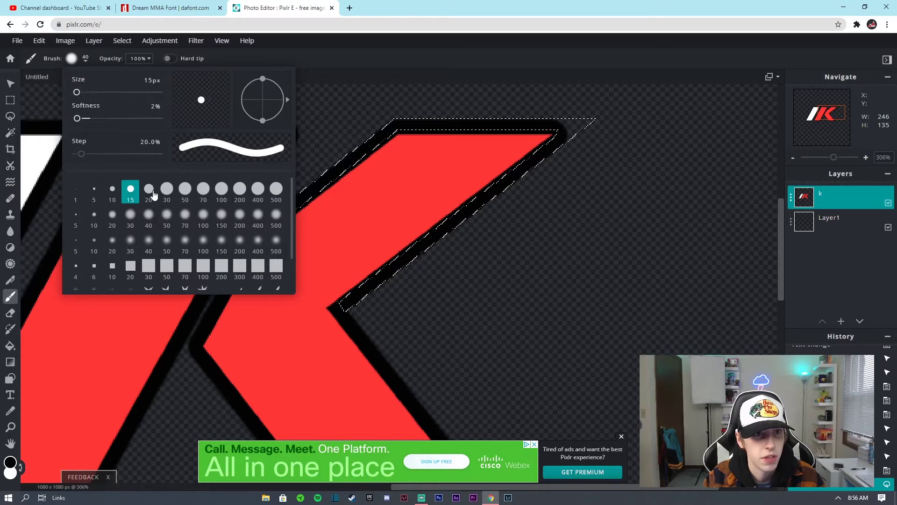
click(152, 191)
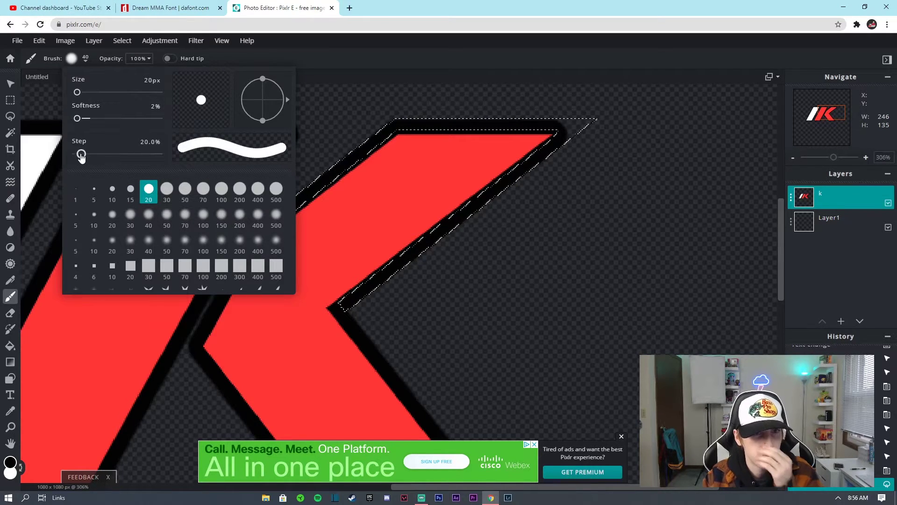
drag(81, 156, 72, 159)
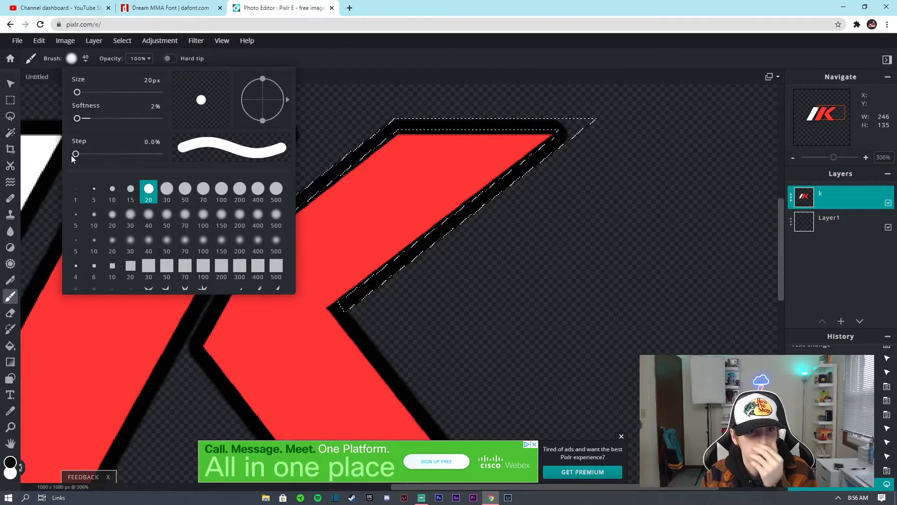
click(218, 54)
click(169, 58)
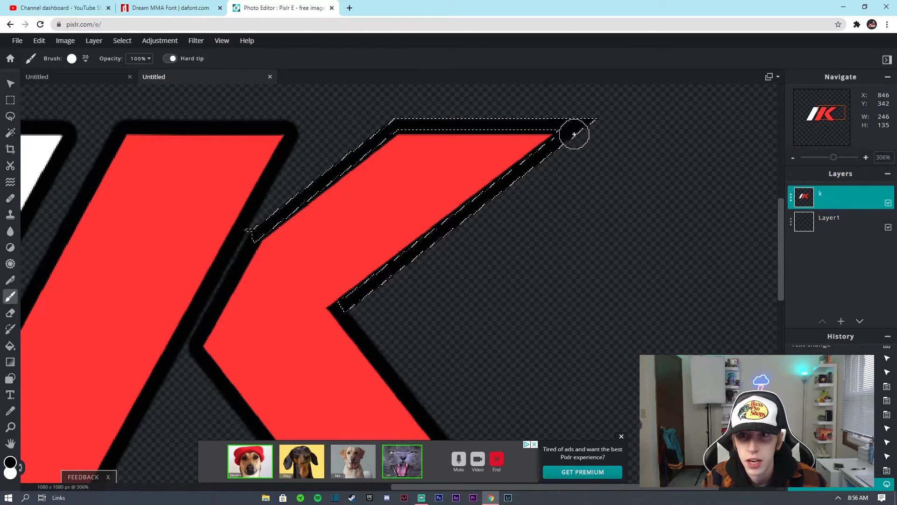
drag(574, 135, 344, 306)
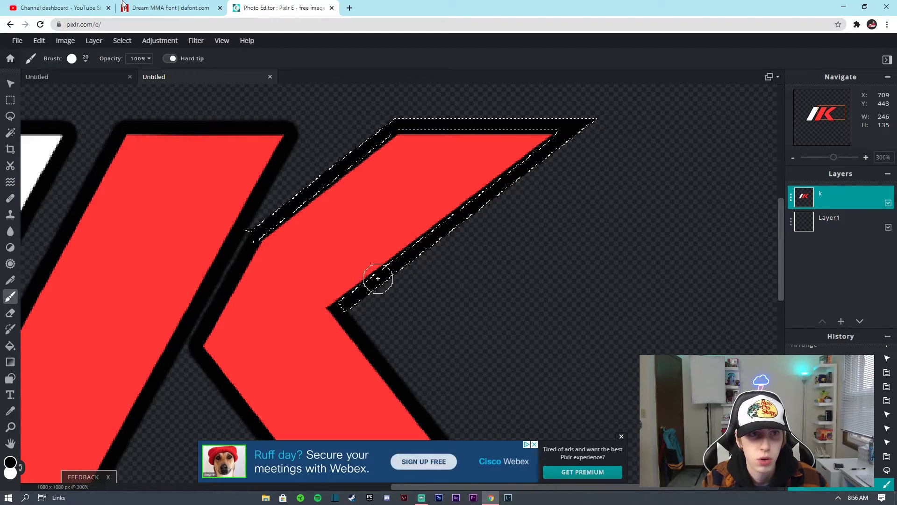
click(121, 40)
click(140, 82)
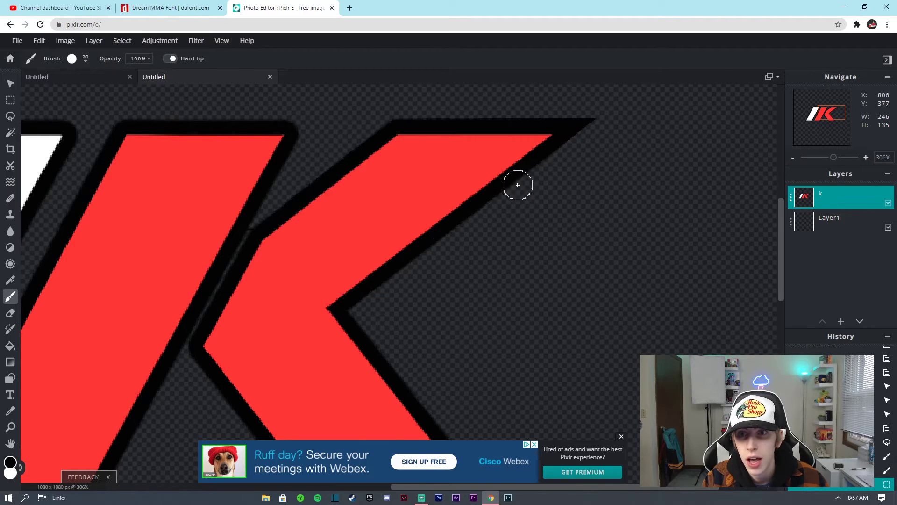
scroll(601, 186, down, 2)
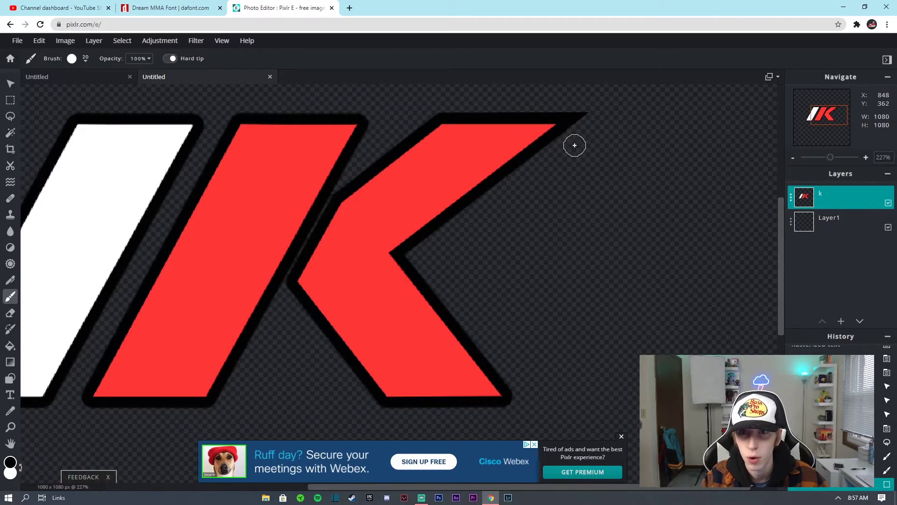
scroll(517, 237, down, 2)
scroll(521, 234, up, 4)
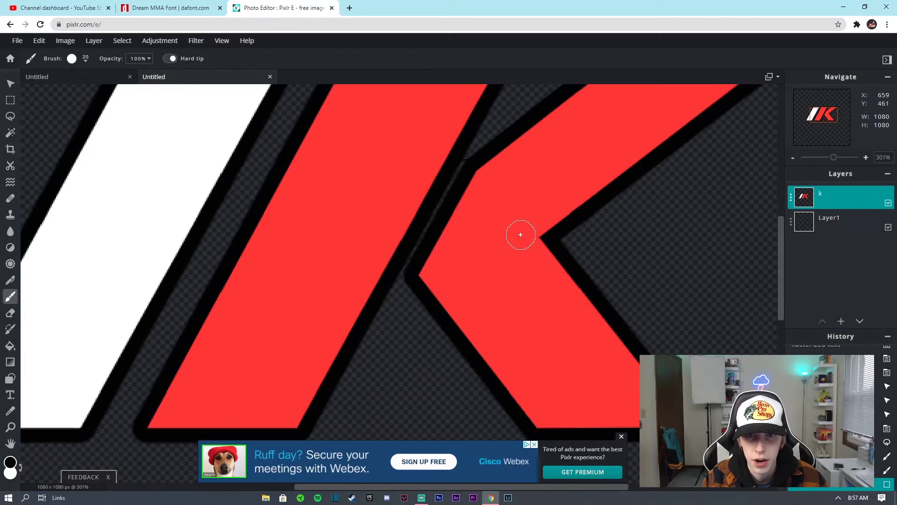
scroll(580, 251, down, 3)
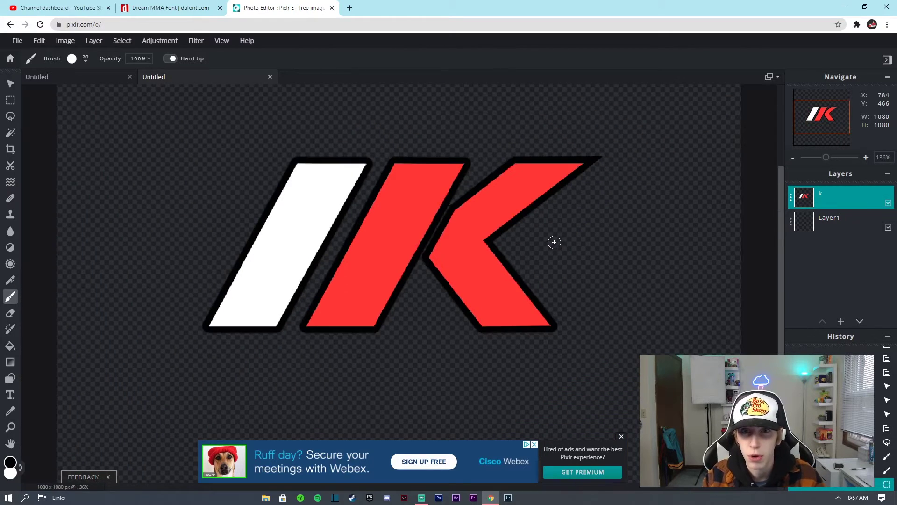
scroll(554, 242, up, 1)
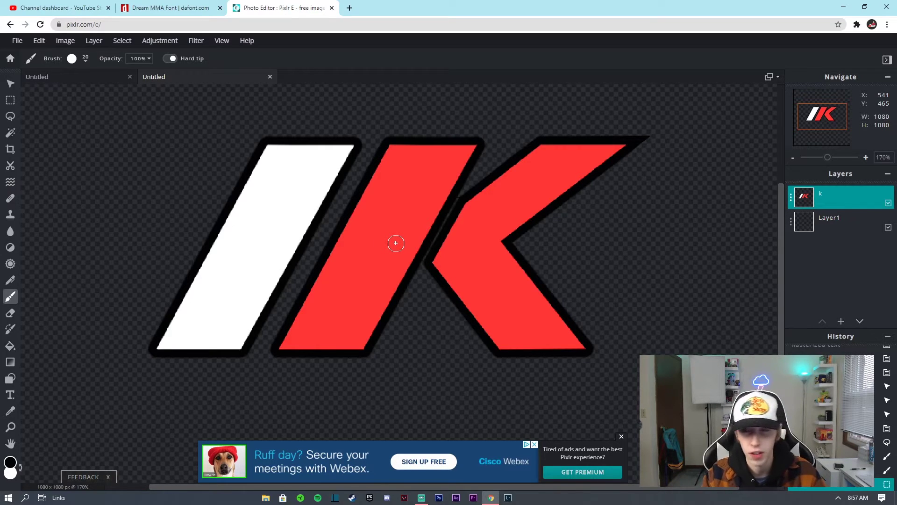
scroll(553, 296, up, 8)
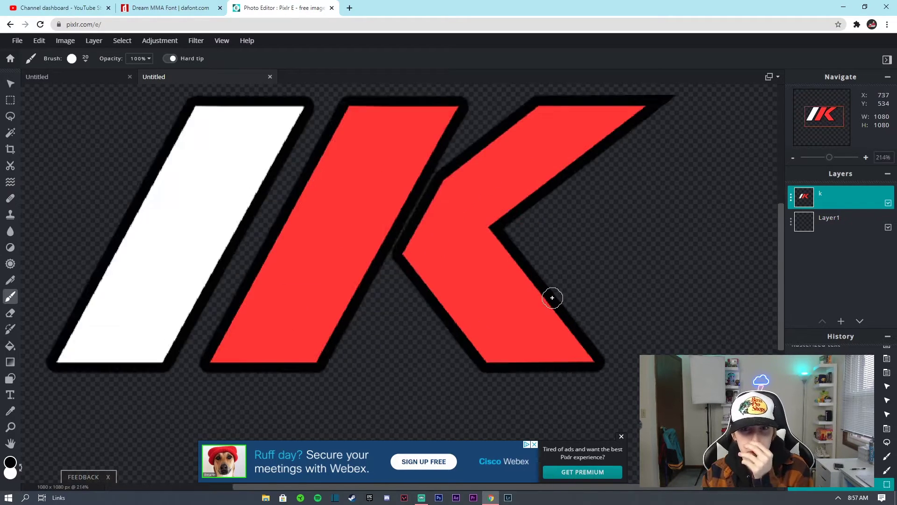
scroll(524, 281, down, 8)
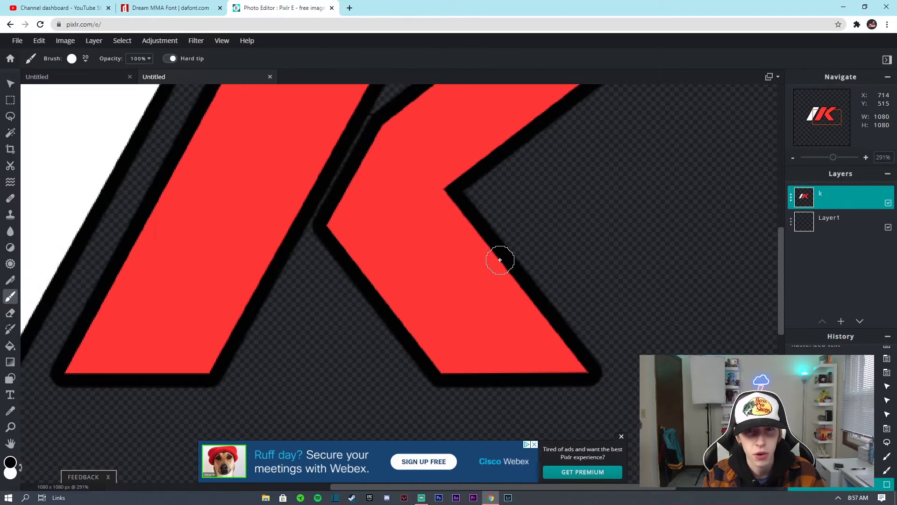
scroll(500, 260, up, 4)
scroll(498, 263, down, 5)
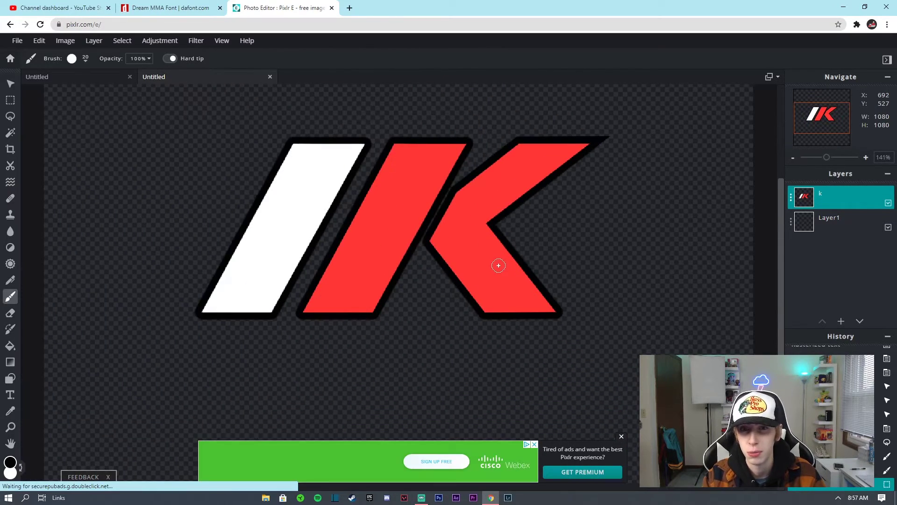
scroll(499, 265, up, 2)
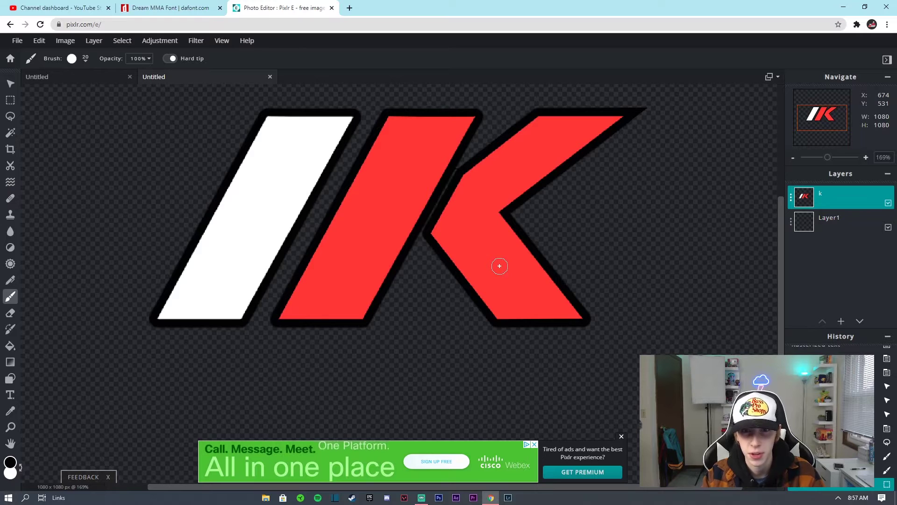
scroll(500, 262, down, 4)
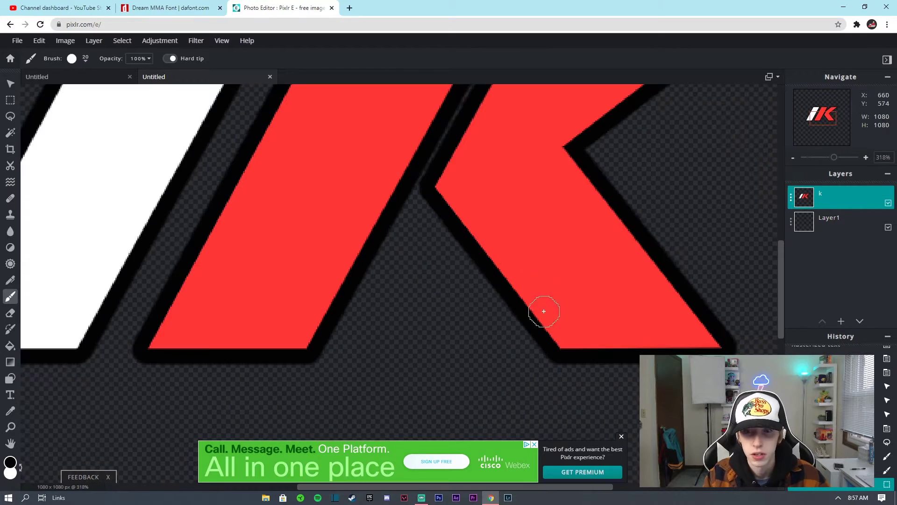
scroll(428, 275, up, 6)
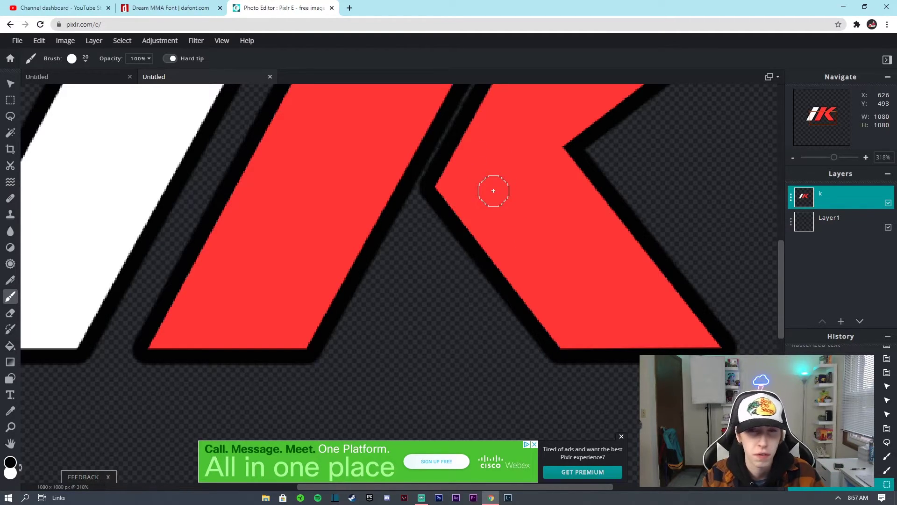
click(10, 116)
click(87, 58)
scroll(550, 473, down, 5)
Trace a polygon selection around the K's uneven bottom outline band
scroll(551, 474, up, 5)
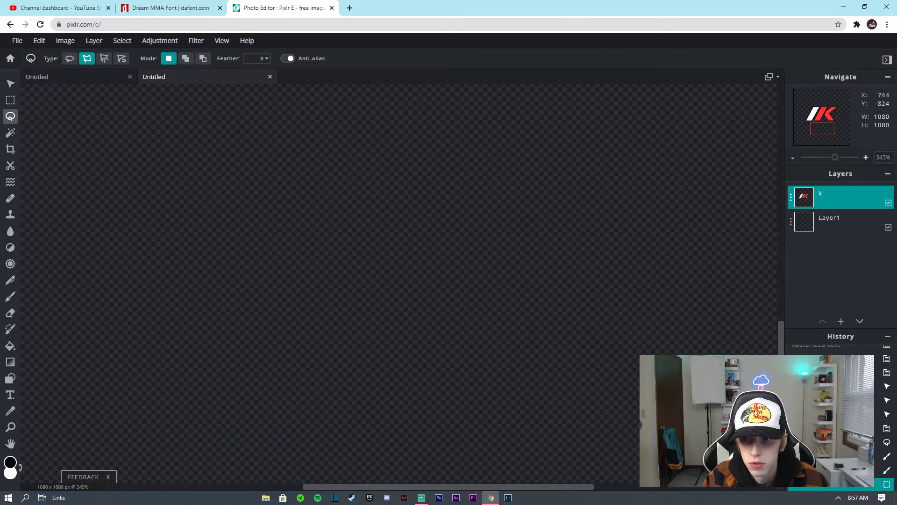
scroll(551, 473, right, 5)
click(363, 286)
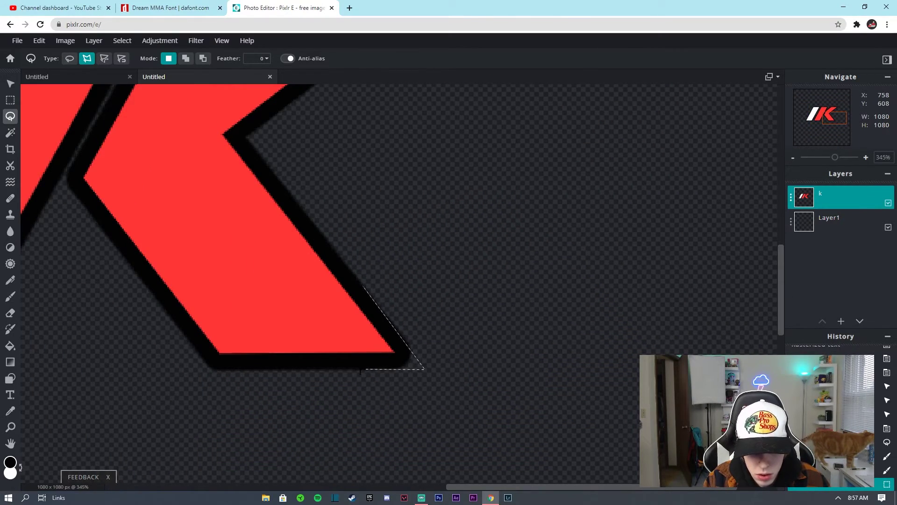
click(213, 369)
click(61, 175)
drag(780, 257, 780, 219)
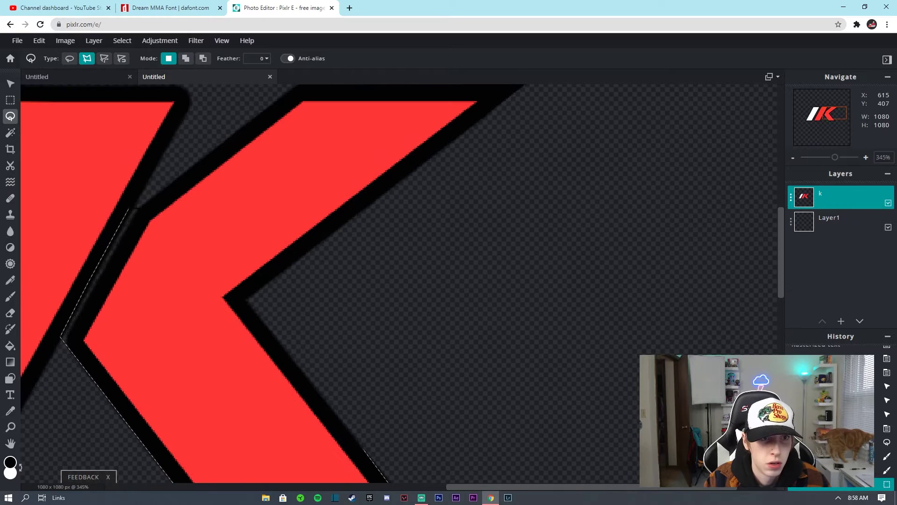
click(137, 207)
click(84, 331)
drag(781, 280, 781, 315)
click(217, 367)
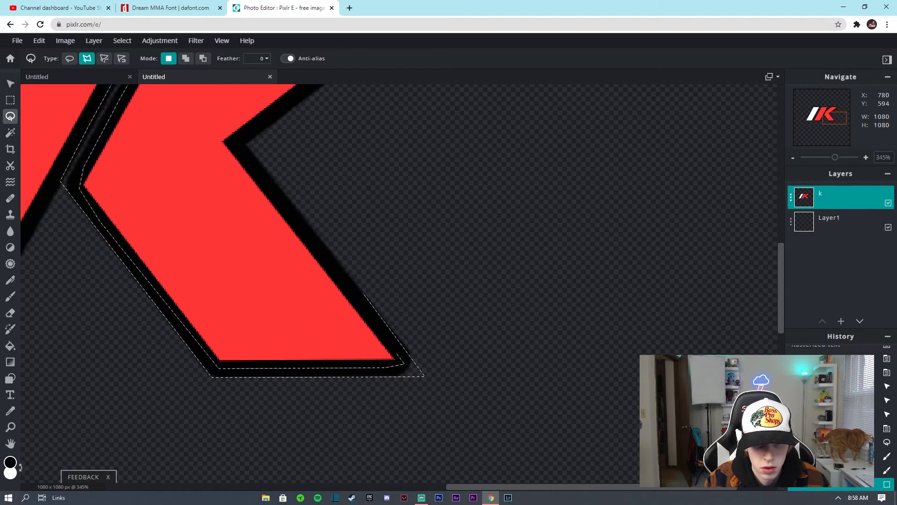
click(363, 294)
Paint the selected K outline band black, then deselect
click(10, 296)
drag(362, 295, 89, 147)
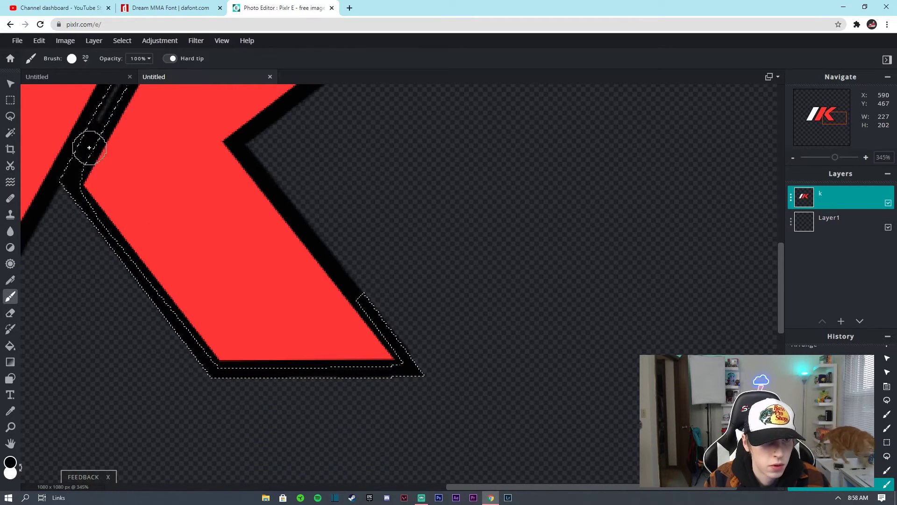
scroll(114, 212, up, 3)
scroll(513, 243, down, 5)
key(ctrl+d)
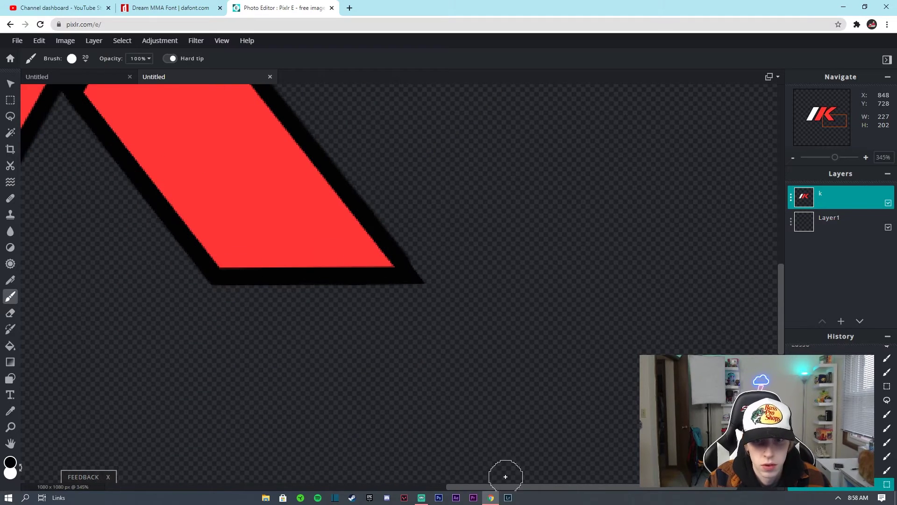
Select the red stripe's bottom outline, paint it black, and deselect
scroll(505, 476, left, 5)
scroll(456, 484, up, 2)
key(l)
click(449, 359)
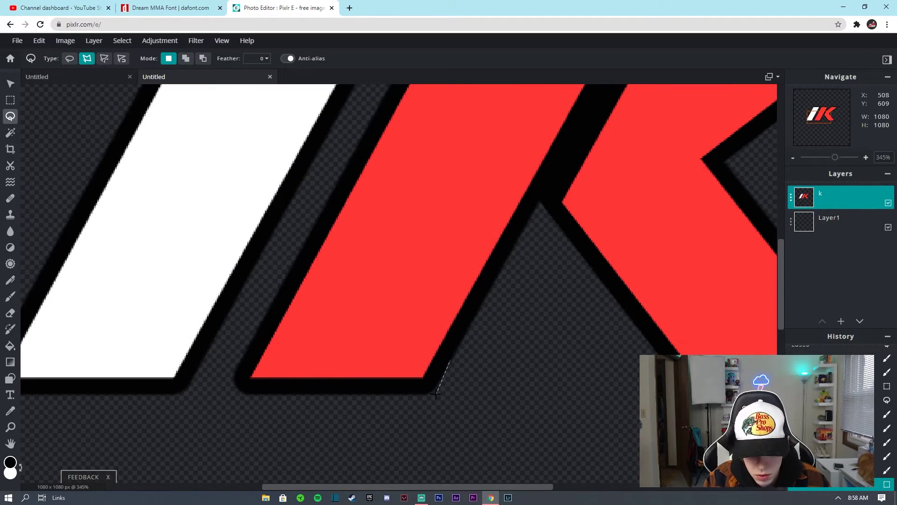
click(222, 393)
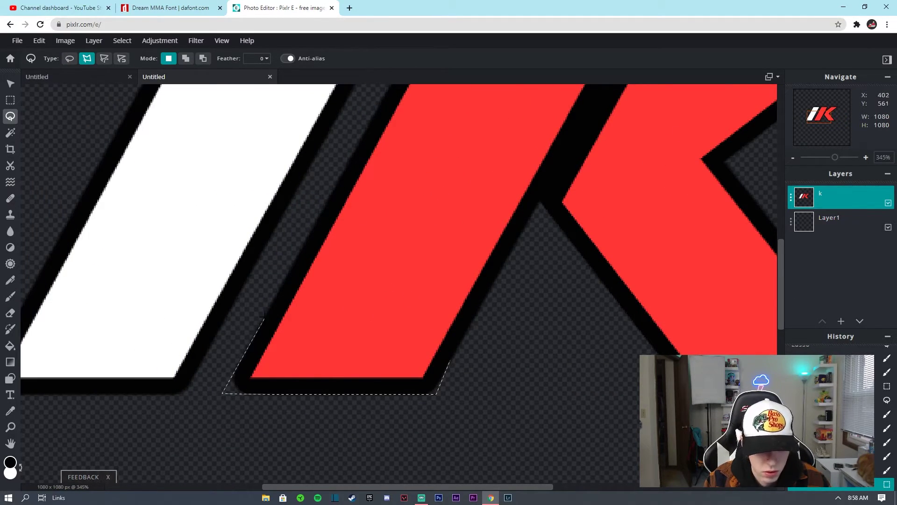
click(264, 316)
click(279, 317)
click(244, 383)
click(437, 393)
key(b)
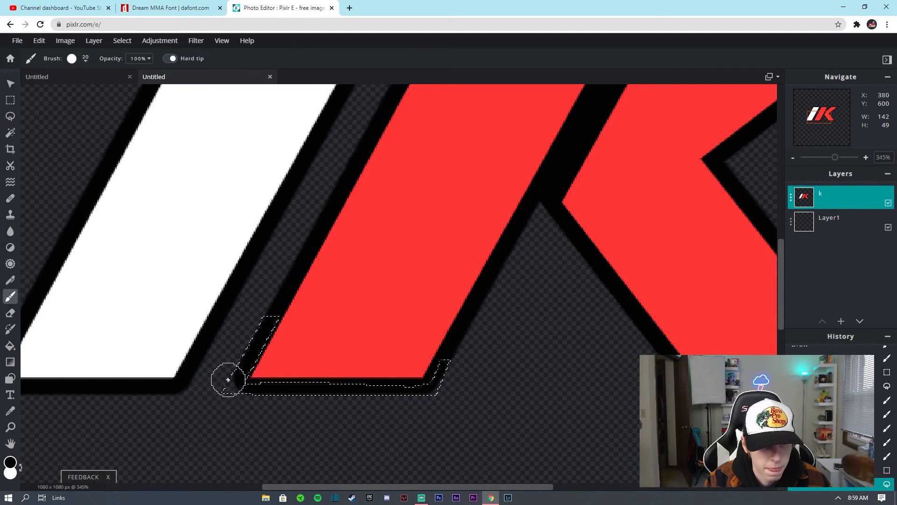
drag(228, 376, 444, 392)
key(ctrl+d)
Trace a polygon selection around the red stripe's top outline
scroll(402, 285, up, 5)
scroll(401, 284, right, 4)
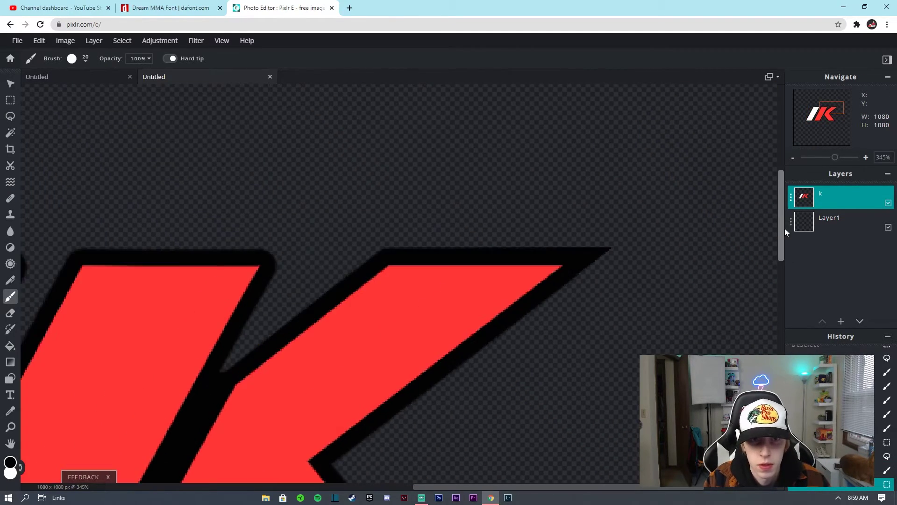
scroll(402, 285, left, 4)
key(l)
click(122, 41)
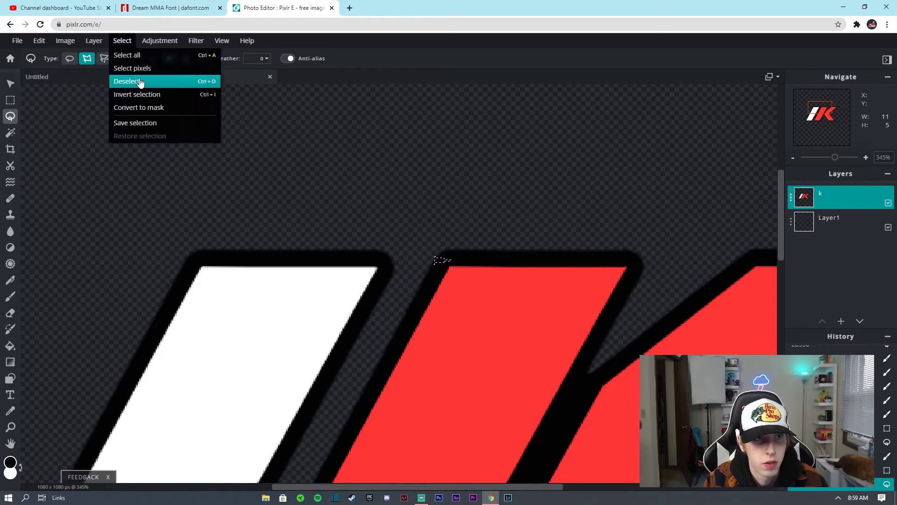
click(136, 84)
scroll(437, 261, up, 2)
click(387, 253)
click(397, 231)
scroll(691, 233, right, 2)
click(643, 232)
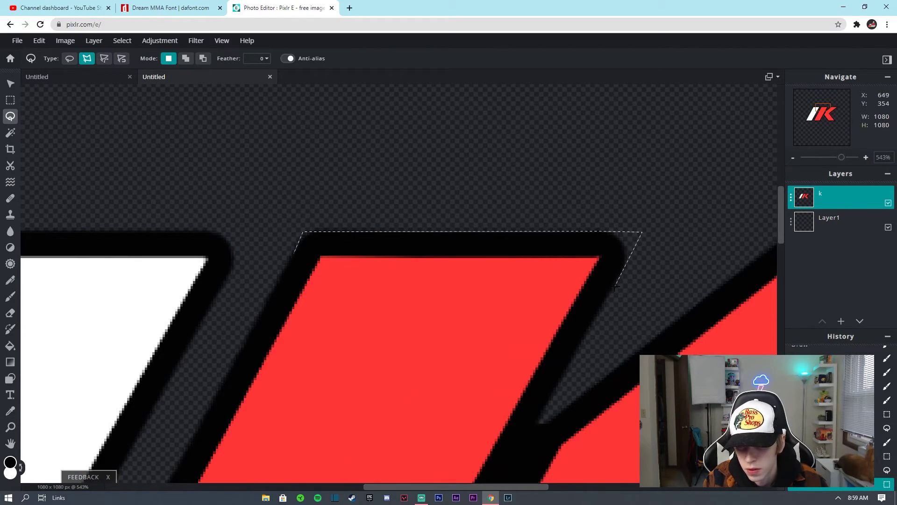
click(567, 364)
click(567, 334)
click(606, 252)
click(463, 249)
click(294, 253)
Paint the red stripe's selected top outline black
click(11, 297)
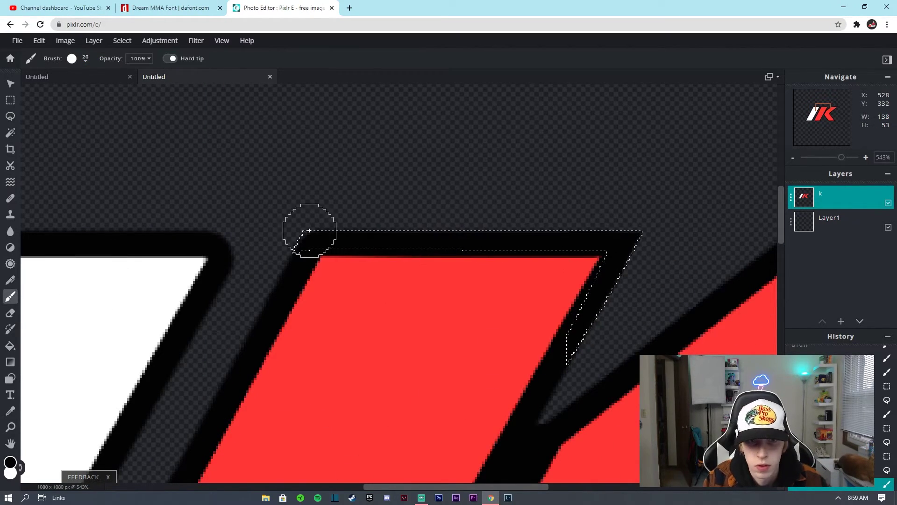
drag(306, 230, 603, 280)
scroll(158, 108, left, 4)
scroll(130, 212, down, 3)
Select the white stripe's bottom outline, paint it black, and deselect
key(l)
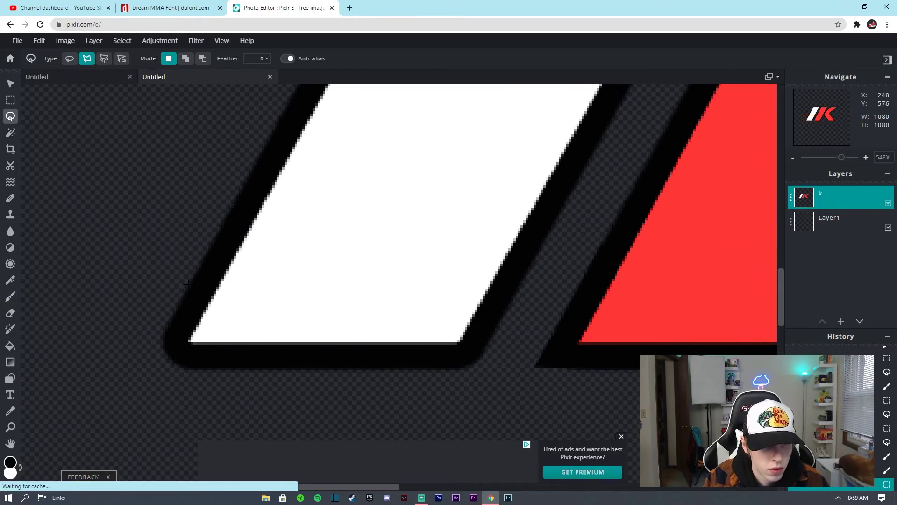
click(188, 285)
click(144, 370)
click(471, 368)
click(489, 336)
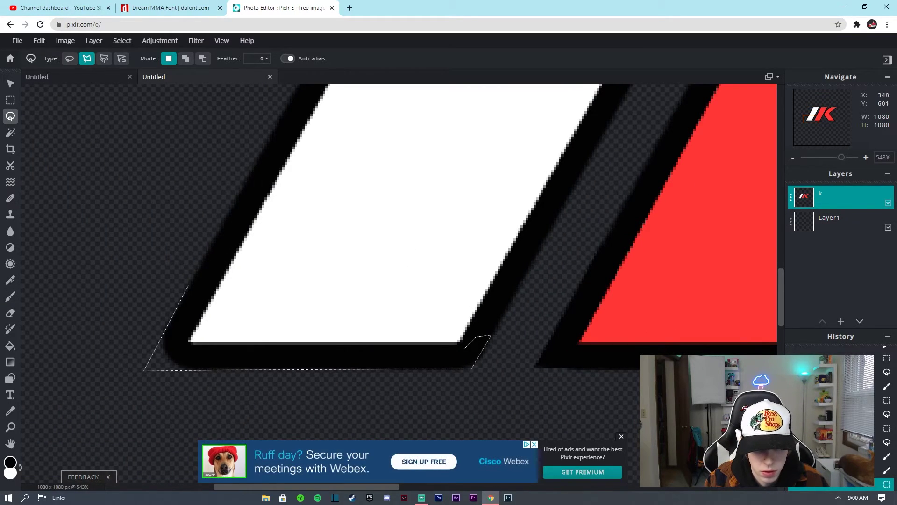
click(173, 350)
click(197, 290)
click(189, 286)
click(10, 296)
click(453, 358)
key(ctrl+d)
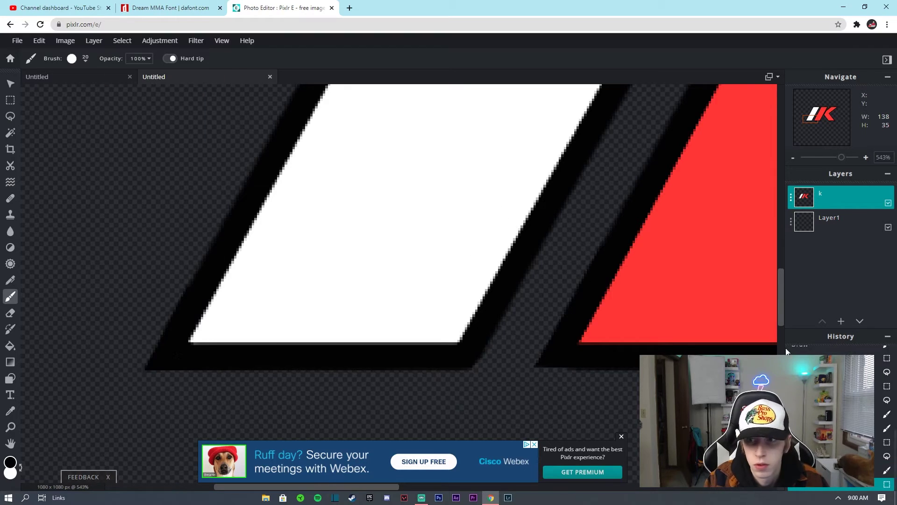
Select the white stripe's top outline, paint it black, and deselect
scroll(401, 280, up, 5)
scroll(402, 281, right, 4)
key(l)
click(274, 254)
click(286, 229)
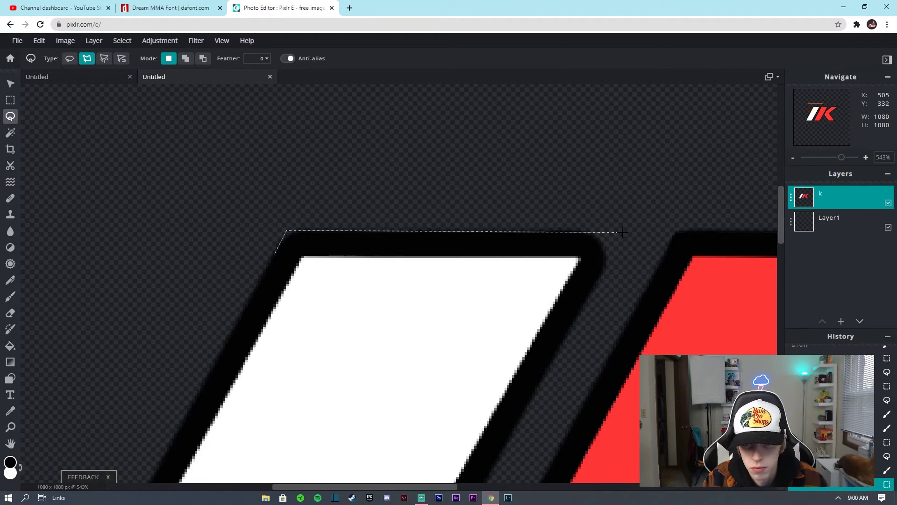
click(627, 231)
click(567, 337)
click(553, 329)
click(589, 253)
click(274, 254)
click(11, 297)
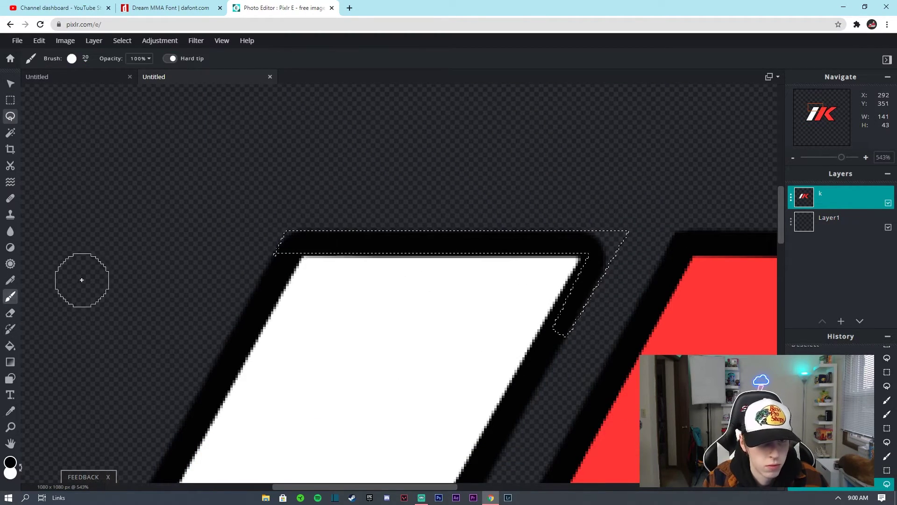
click(589, 275)
key(ctrl+d)
Zoom out to fit the whole IK logo in view
scroll(561, 369, down, 3)
scroll(657, 295, down, 6)
key(v)
click(657, 295)
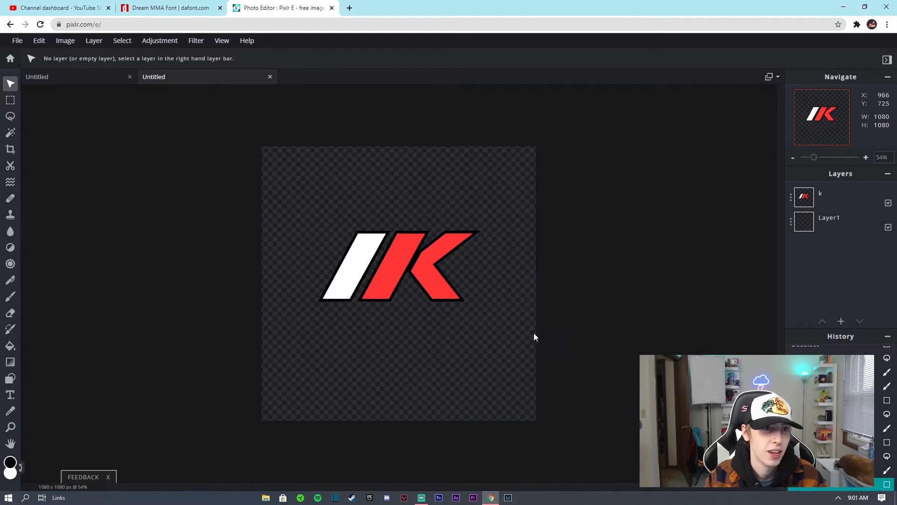
Download the logo as a PNG named 'ice kickz logo png'
click(14, 42)
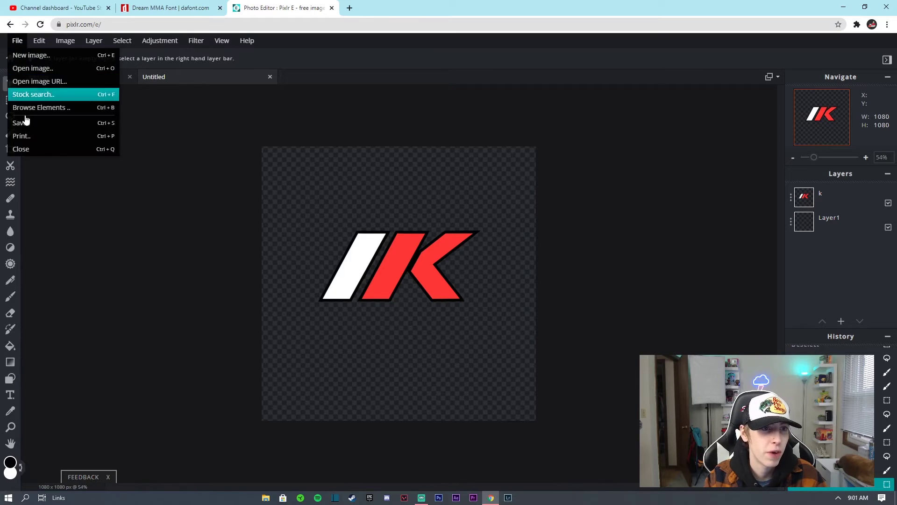
click(29, 122)
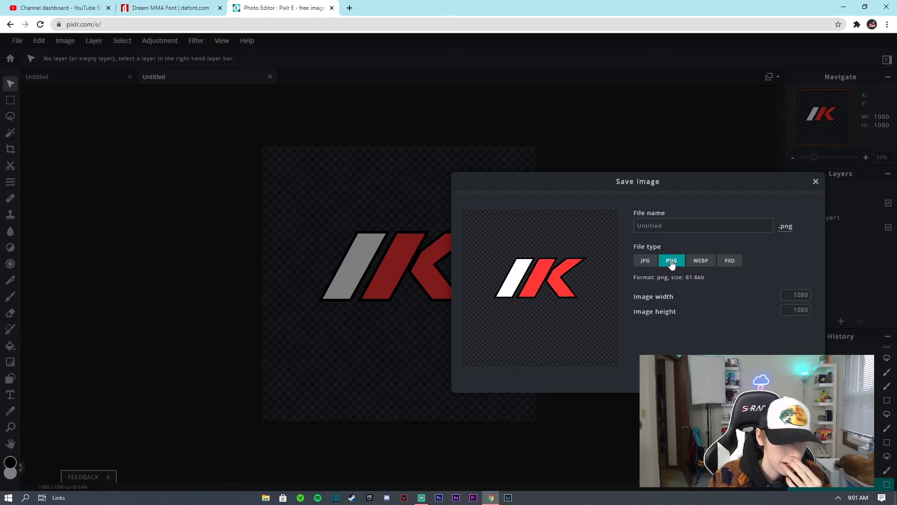
double_click(649, 226)
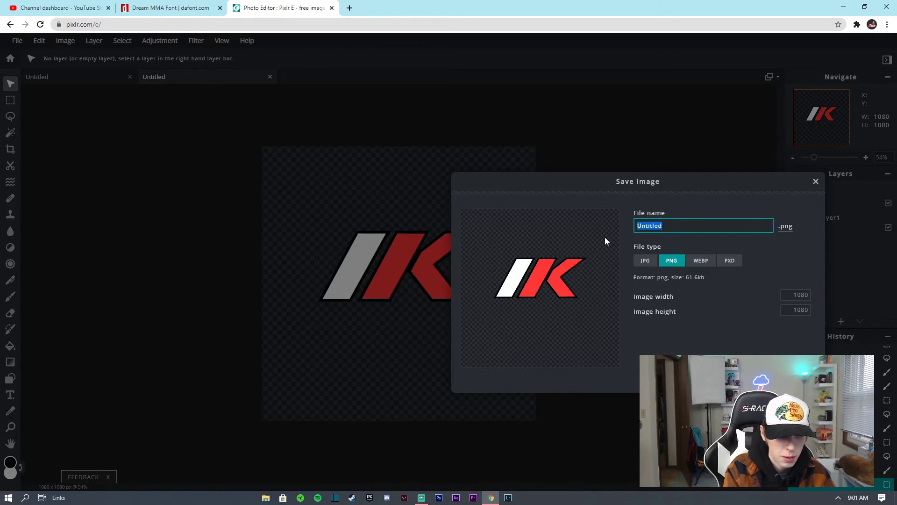
text(ice kickz logo )
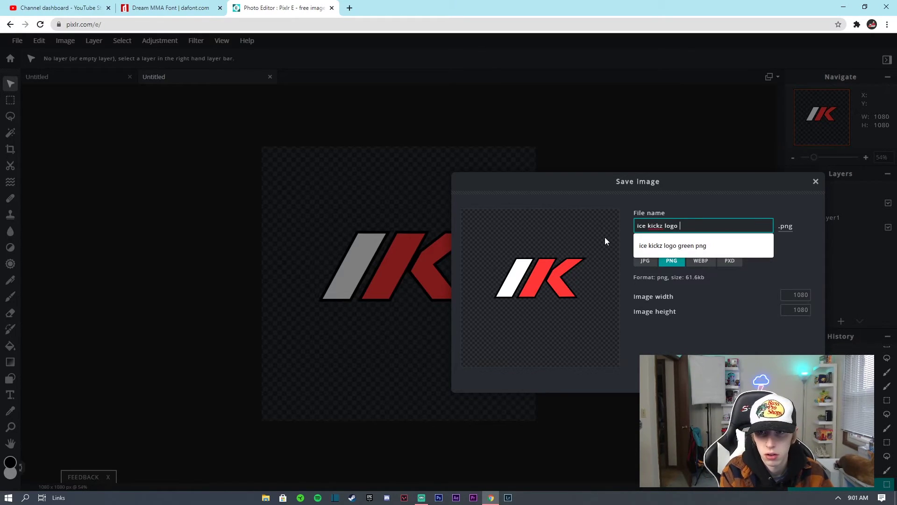
text(png)
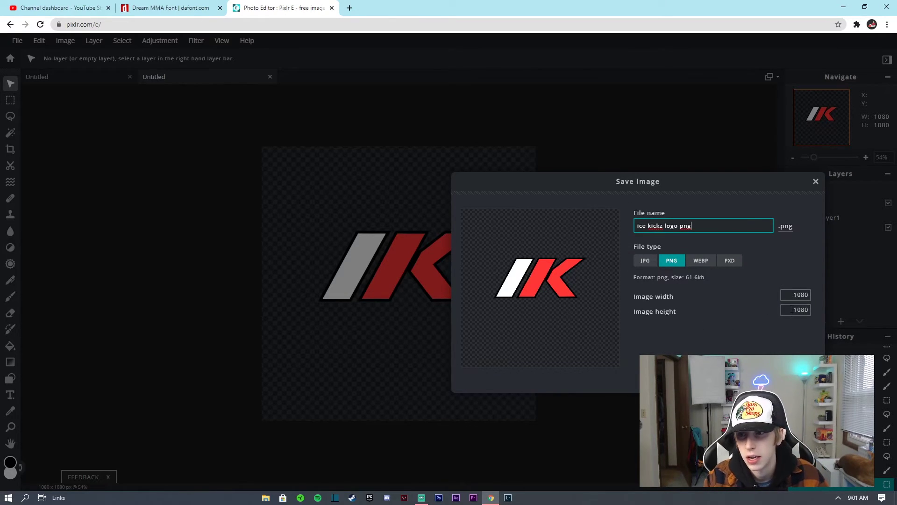
click(789, 373)
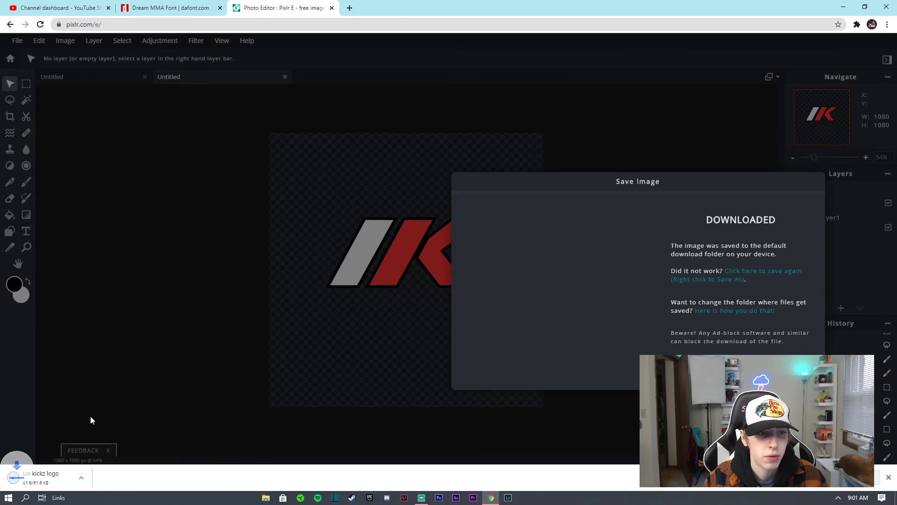
Show the downloaded 'ice kickz logo png.png' in its folder and close the save window
click(99, 477)
click(125, 447)
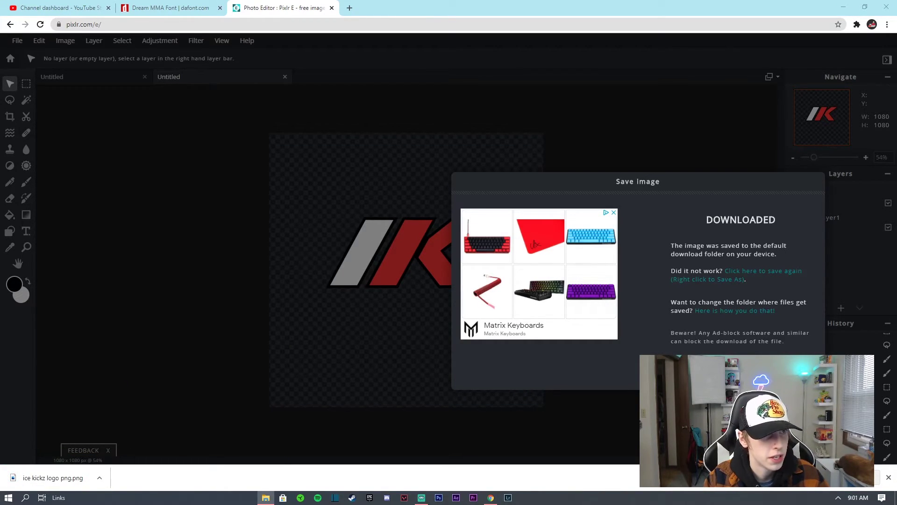
click(817, 181)
click(17, 40)
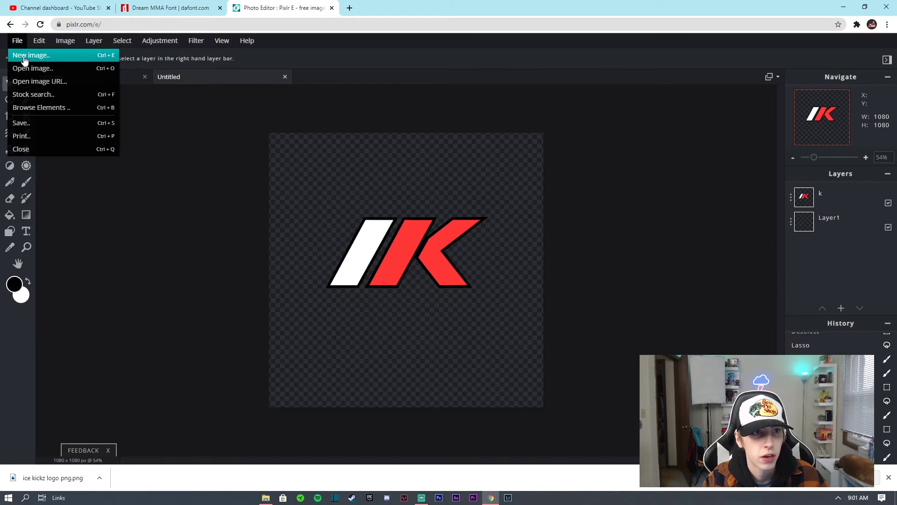
Create a new 1080 × 1080 canvas and add 'ice kickz logo png' as a layer
click(25, 56)
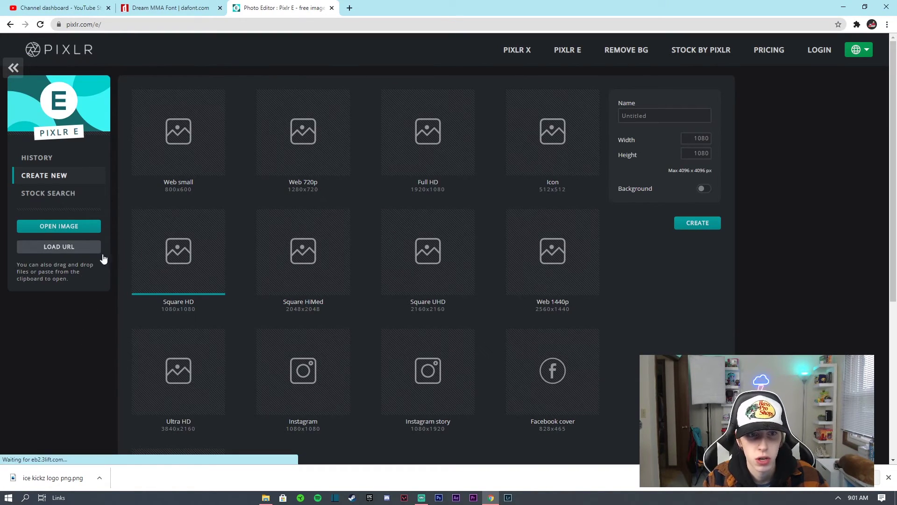
click(701, 224)
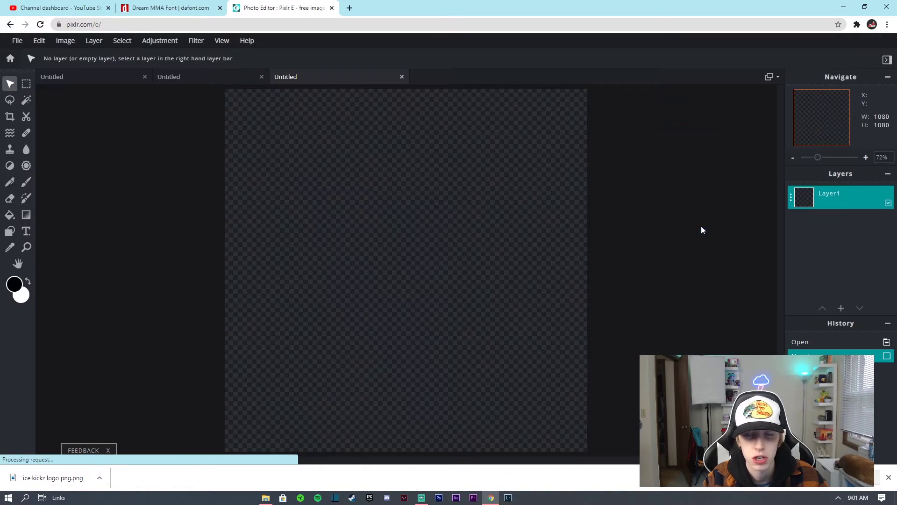
click(101, 42)
click(126, 83)
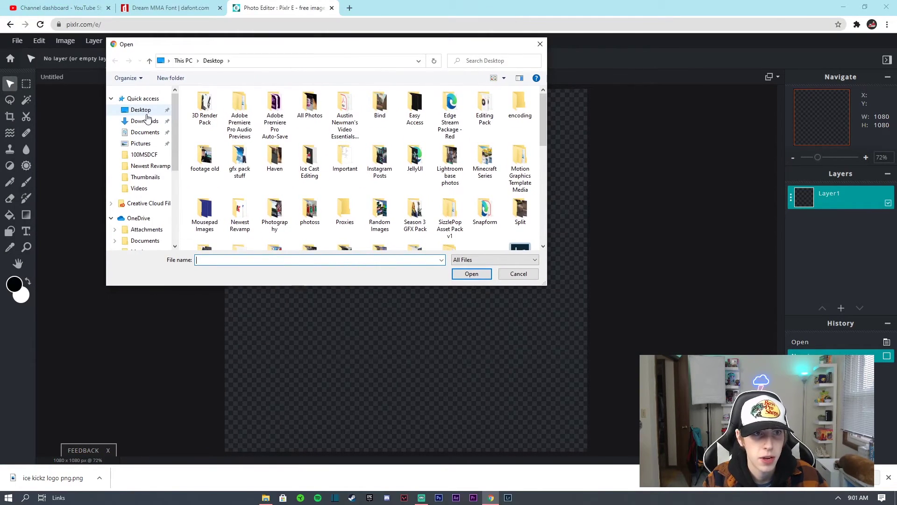
scroll(345, 159, down, 5)
click(345, 109)
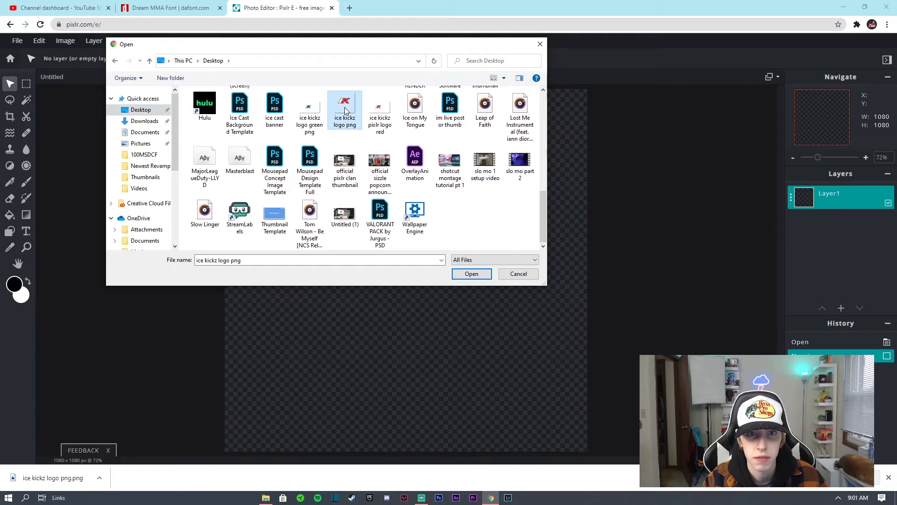
double_click(344, 108)
Scale the logo layer down to 855 × 855 px and centre it on the canvas
drag(521, 271, 534, 290)
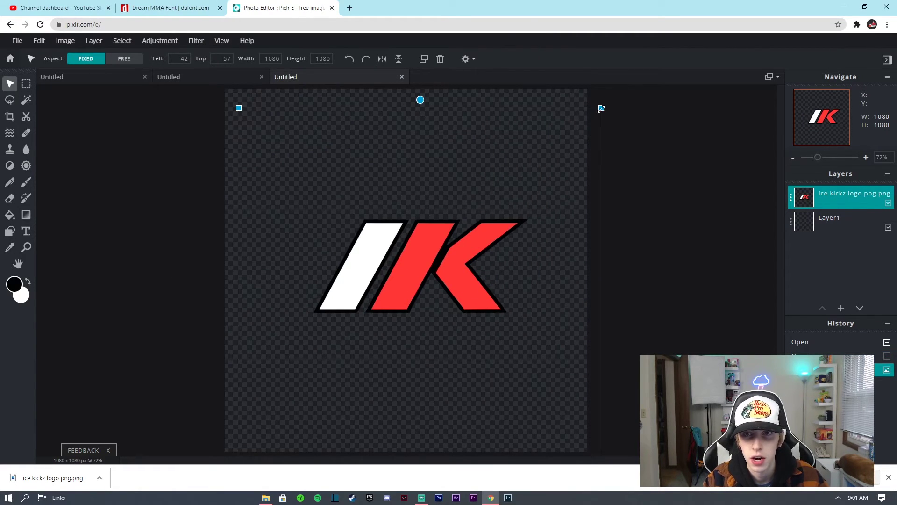
drag(601, 108, 522, 168)
drag(471, 251, 477, 217)
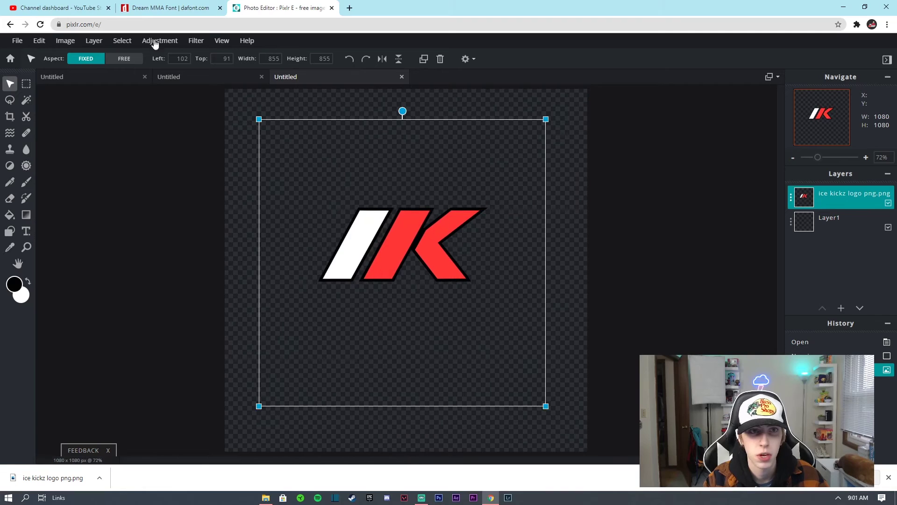
Apply Hue & saturation with Hue −84 and Saturation 59 to turn the red K purple
click(161, 42)
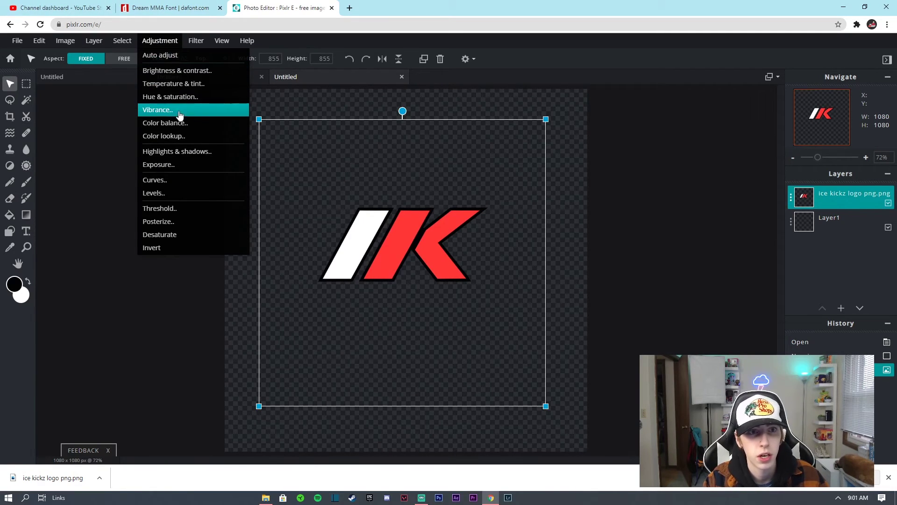
click(177, 97)
drag(638, 275, 691, 277)
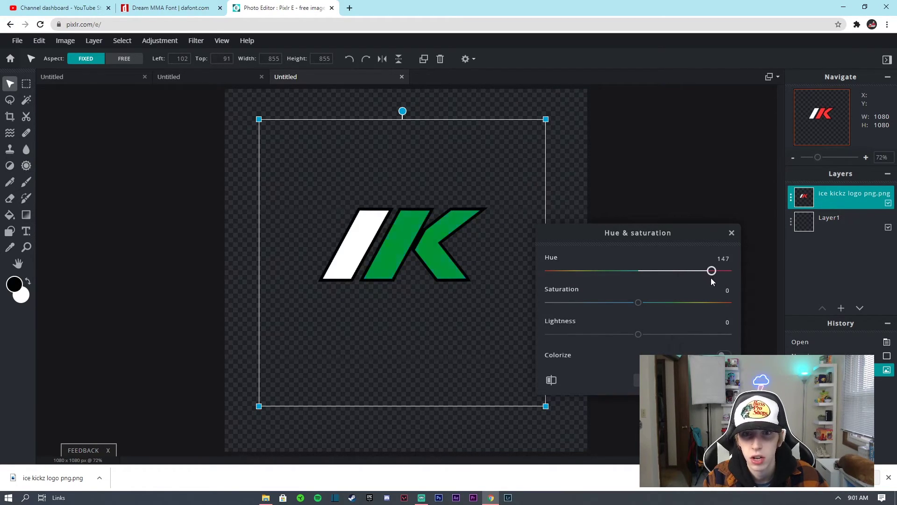
drag(712, 279, 595, 271)
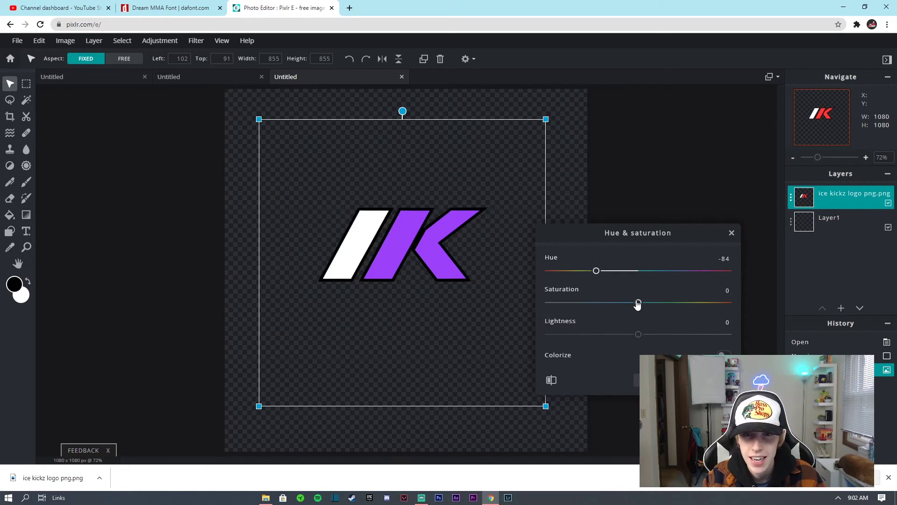
drag(639, 305, 692, 302)
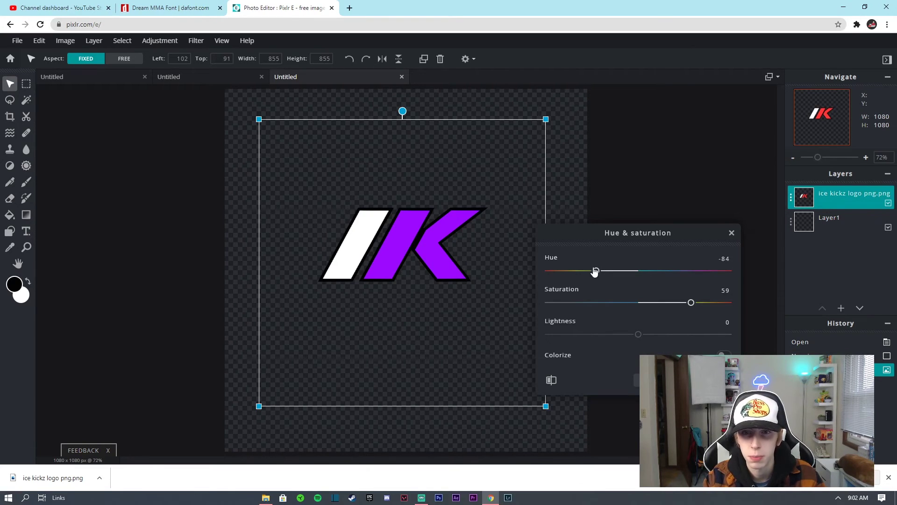
click(711, 379)
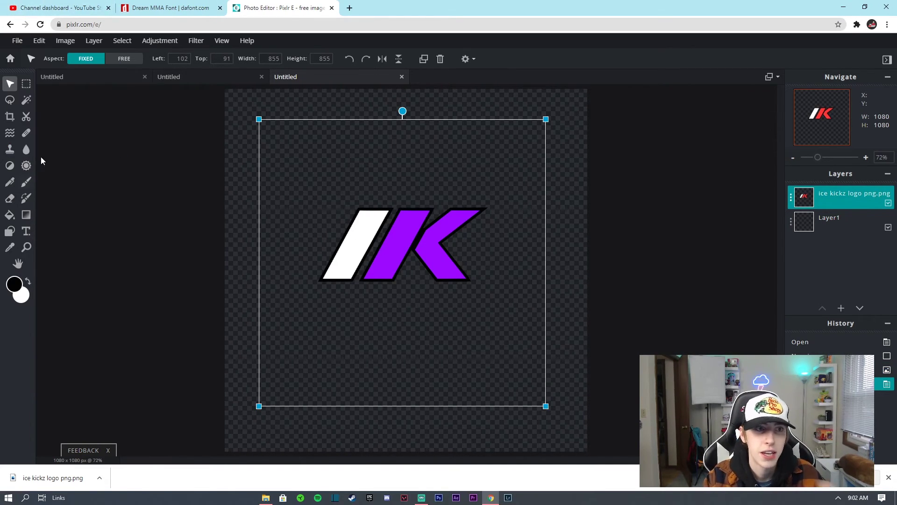
click(570, 259)
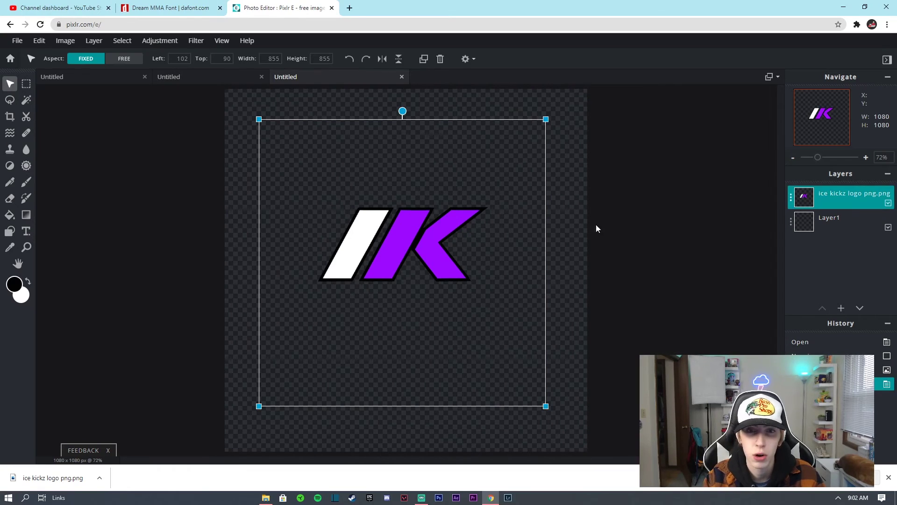
Preview a green recolour (Hue 180, Saturation 30), cancel it, and nudge the purple logo slightly
click(163, 47)
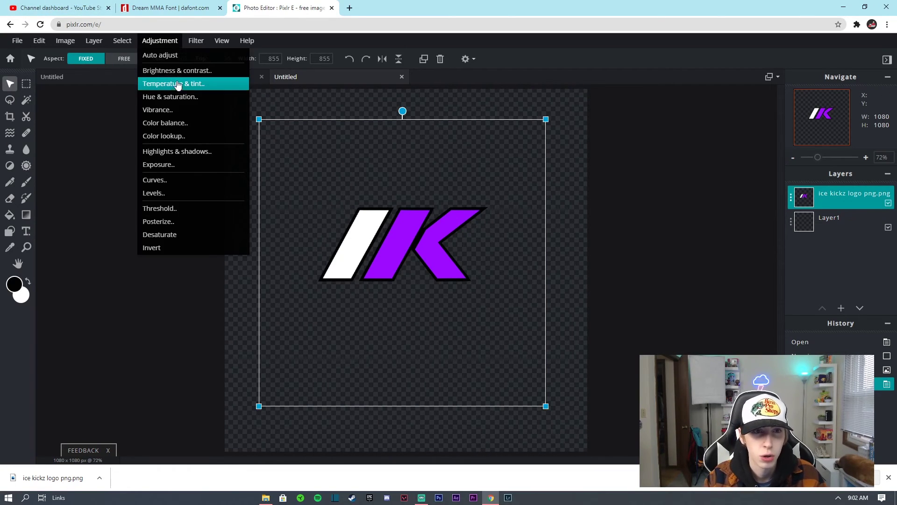
click(188, 94)
drag(640, 275, 725, 281)
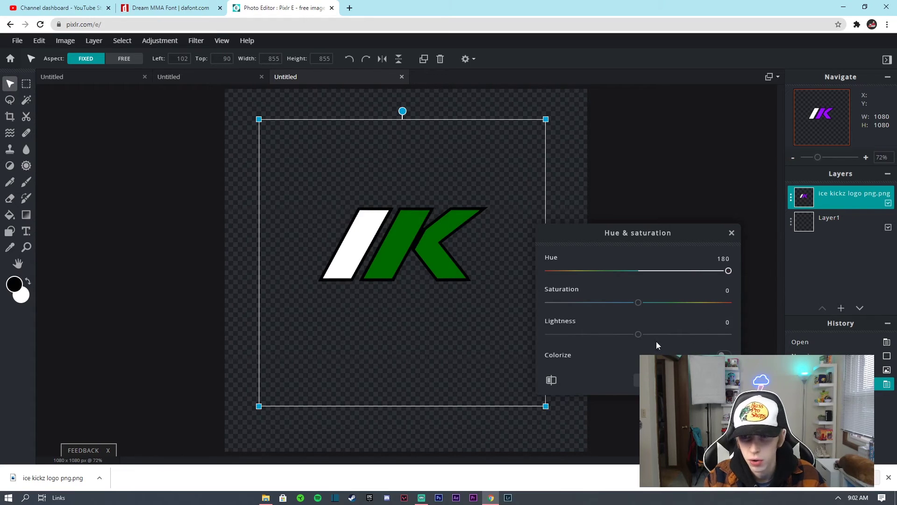
drag(638, 302, 665, 302)
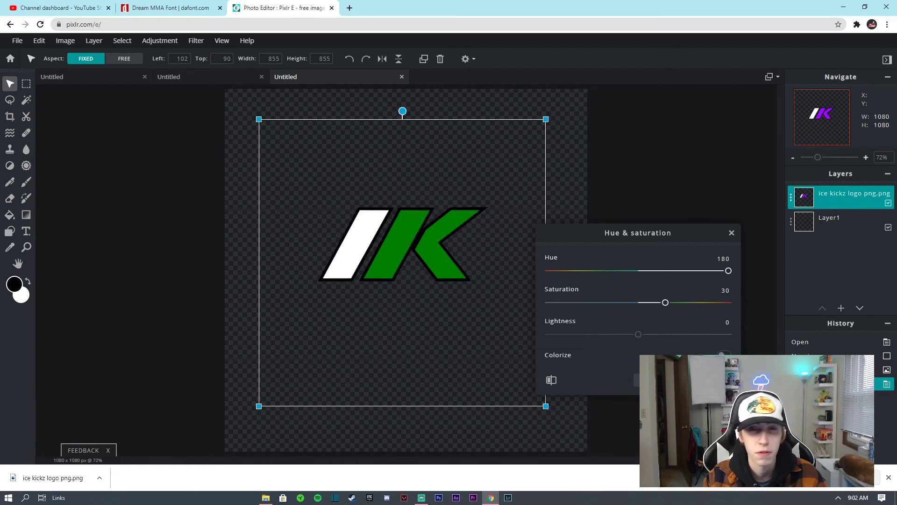
key(Escape)
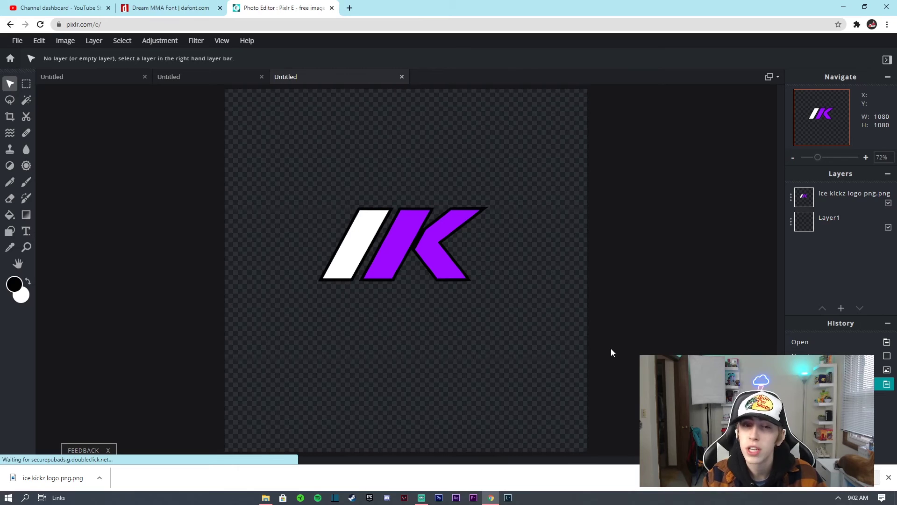
mouse_move(401, 243)
mouse_down()
mouse_move(405, 256)
mouse_move(393, 253)
mouse_up()
click(598, 325)
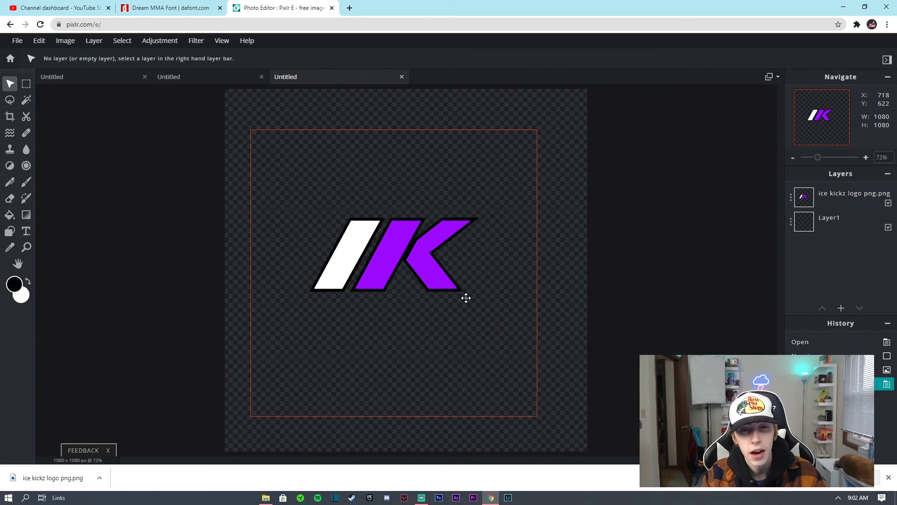